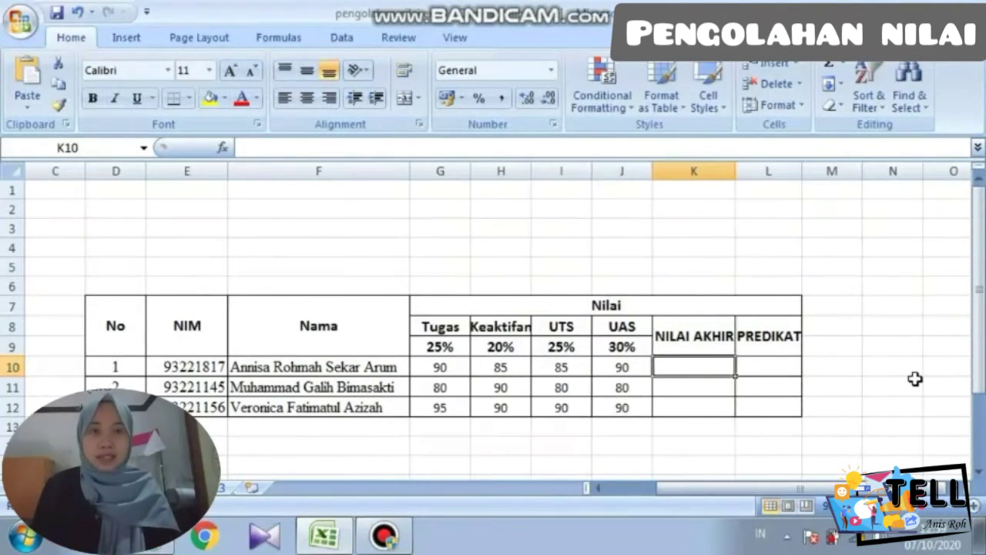
Step: Start a NILAI AKHIR formula in K10 with the Tugas score times its weight as an absolute reference, =G10*$G$9
drag(981, 354, 980, 371)
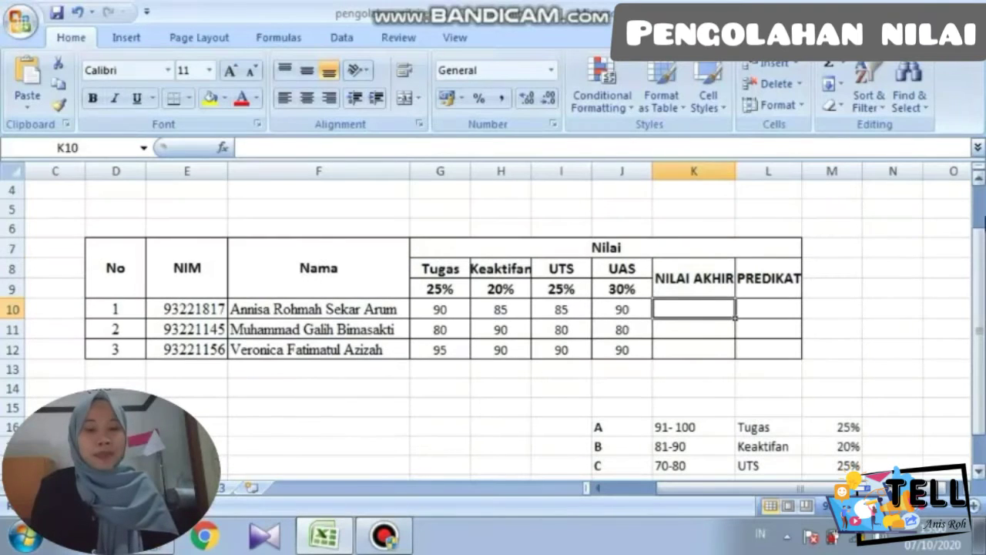
drag(978, 233, 978, 236)
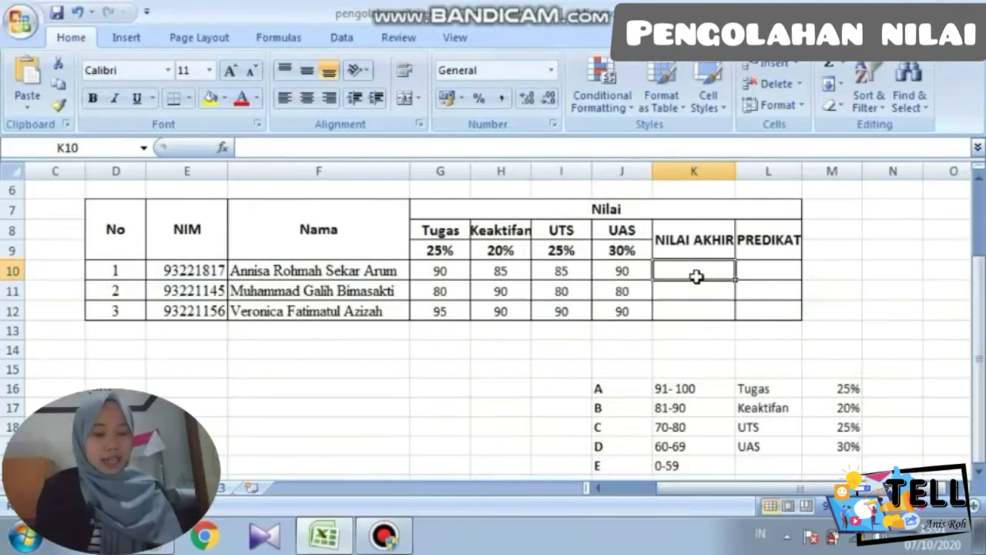
text(=)
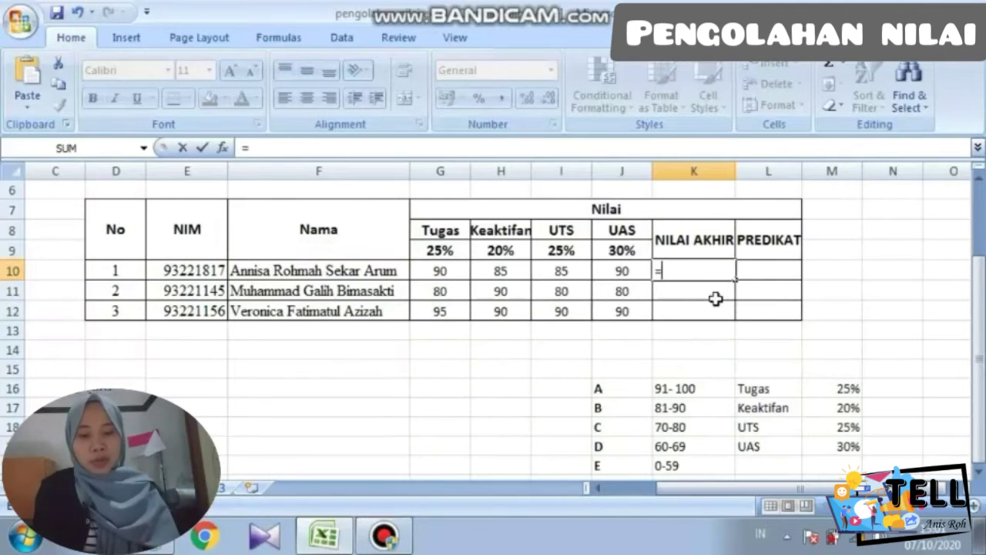
text(G)
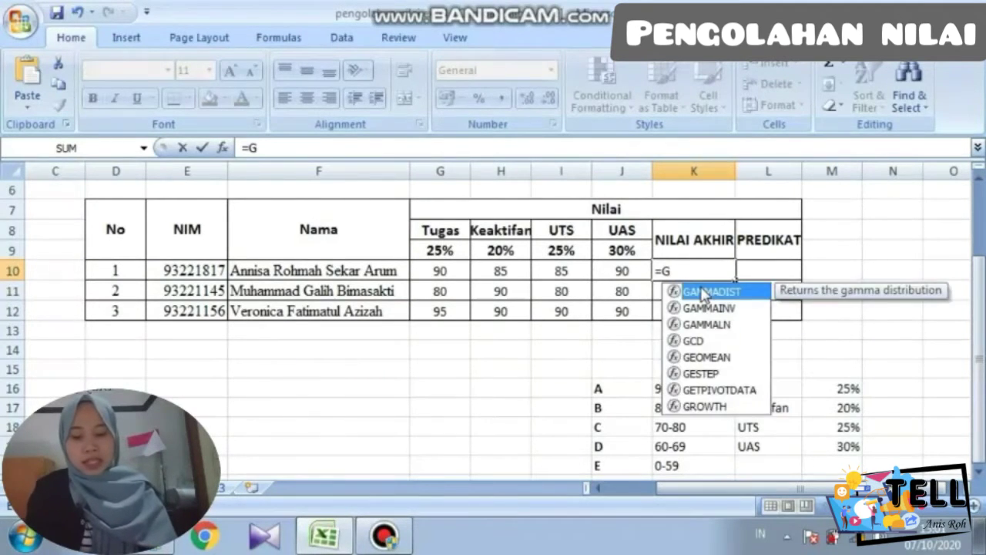
text(10)
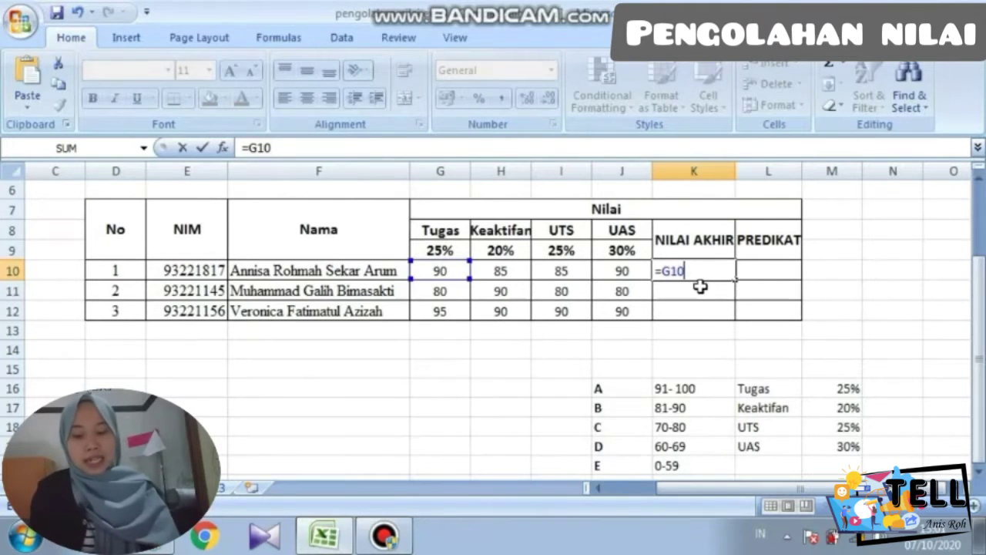
text(*)
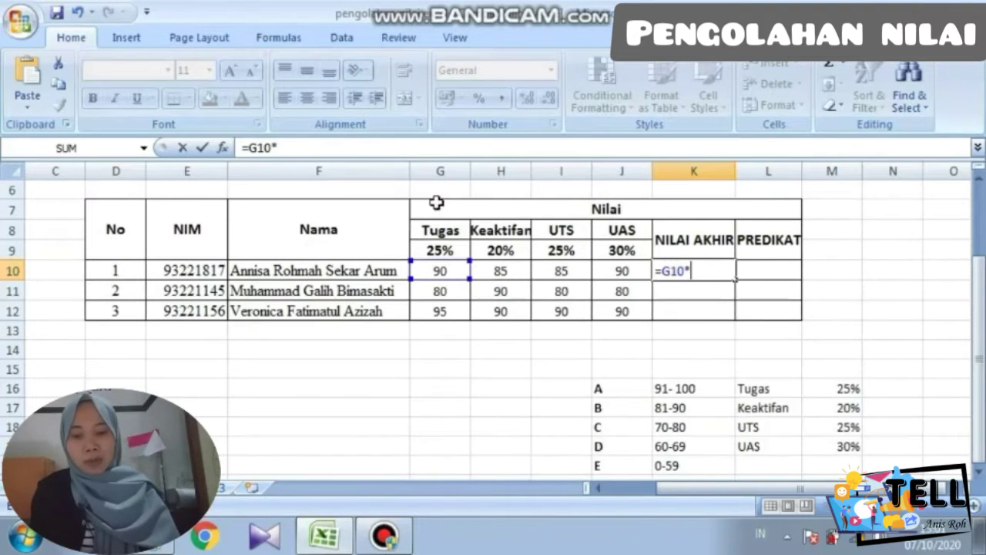
text(G)
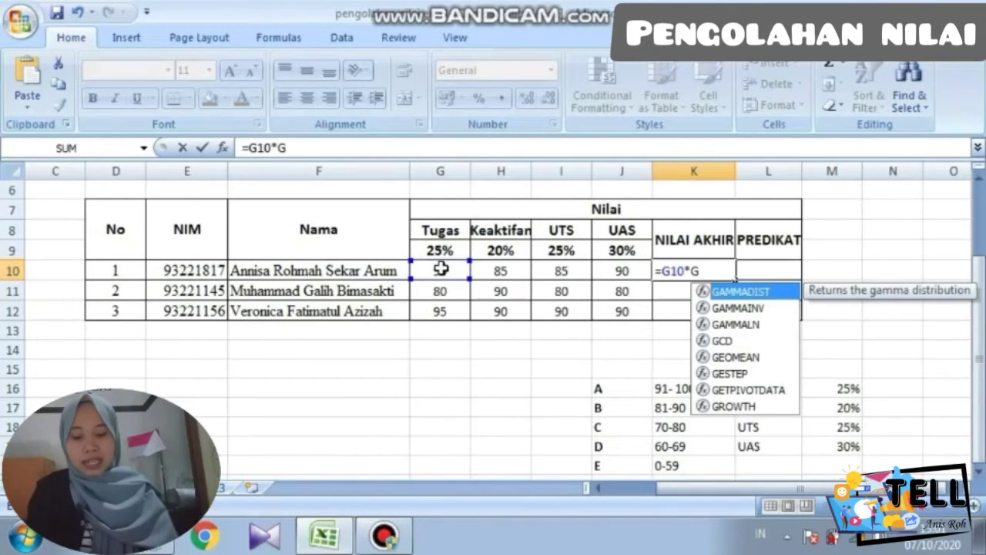
text(9)
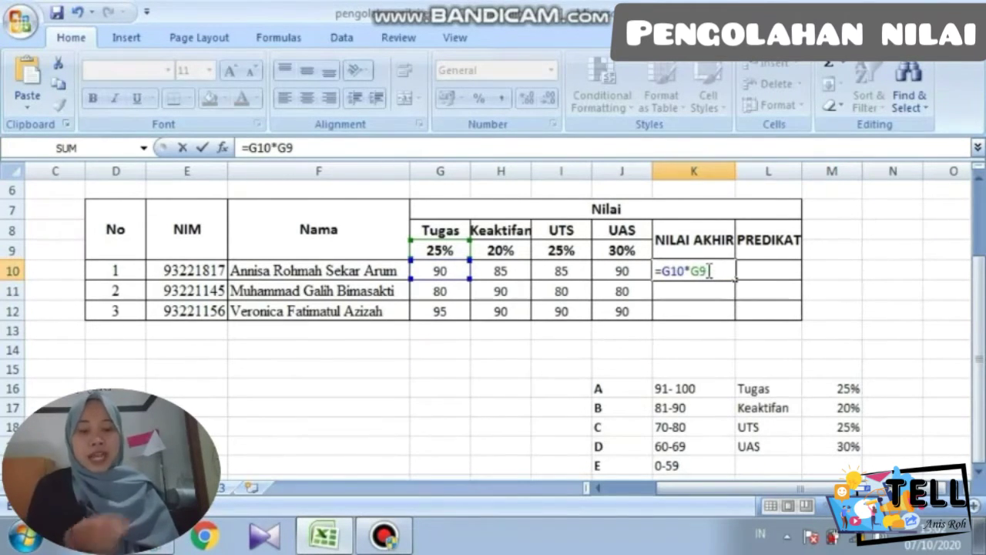
key(F4)
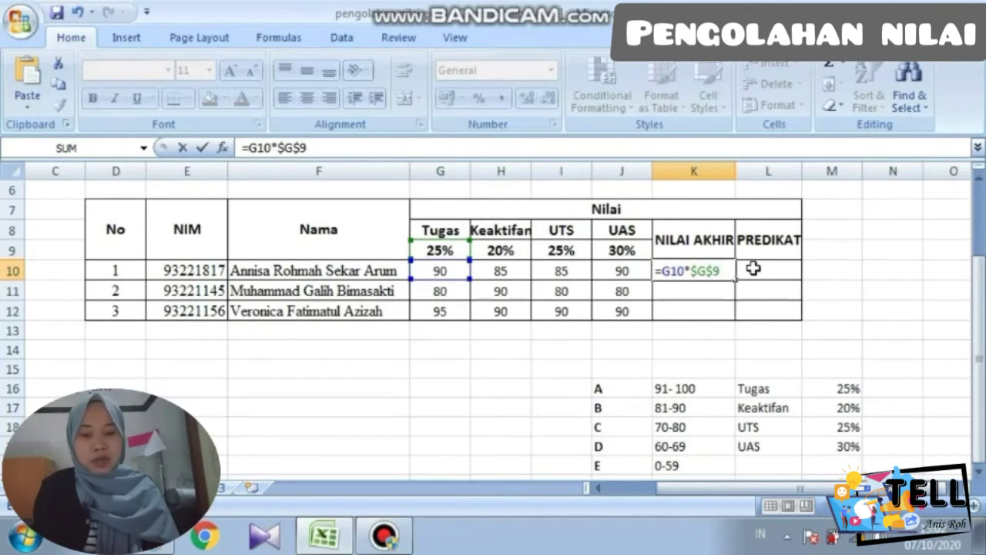
Step: Add the weighted Keaktifan score to the K10 formula as +H10*$H$9
text(+)
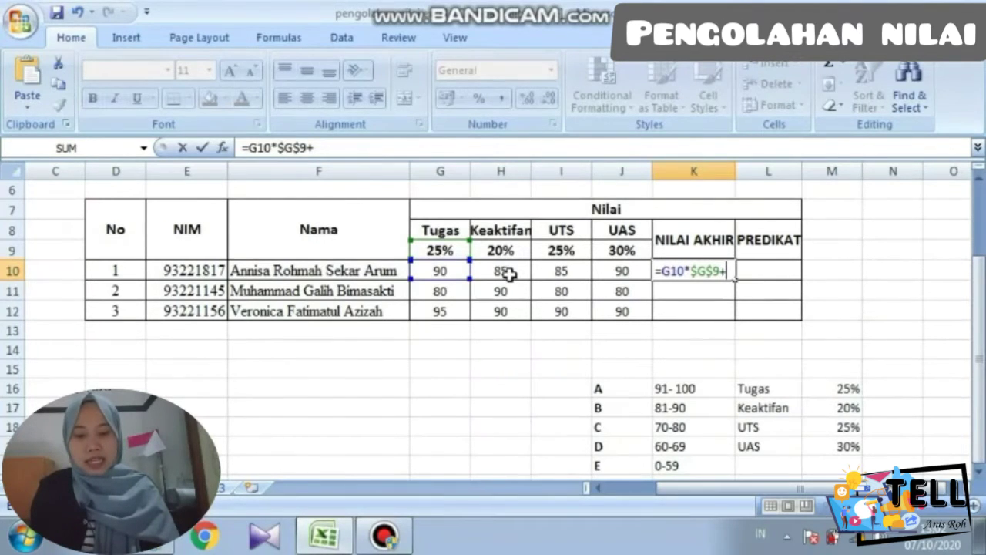
text(H10*)
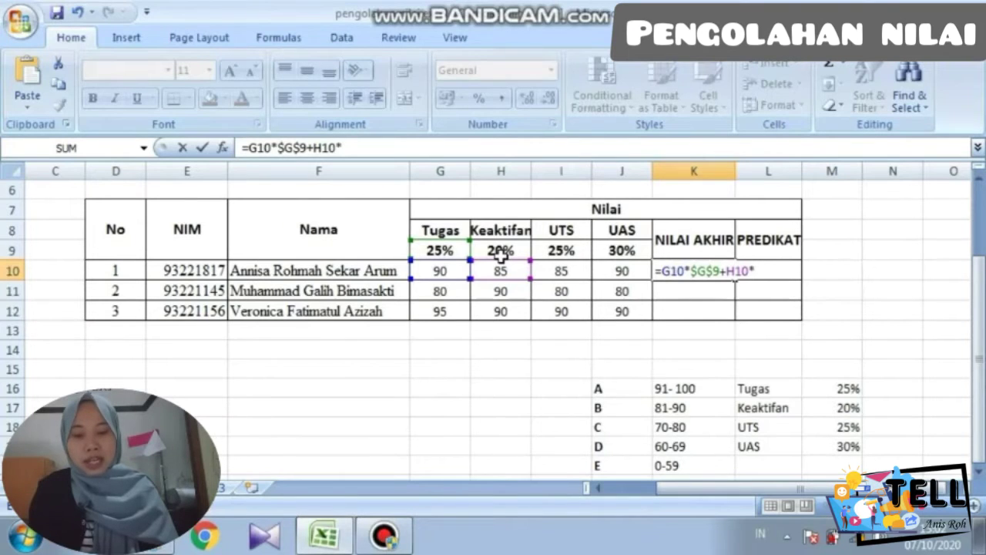
text(H)
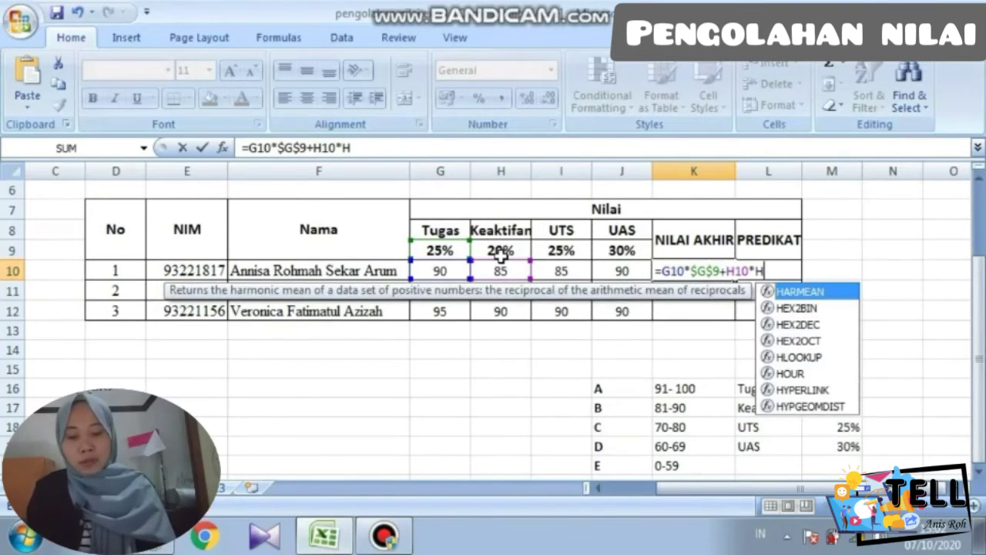
text(9)
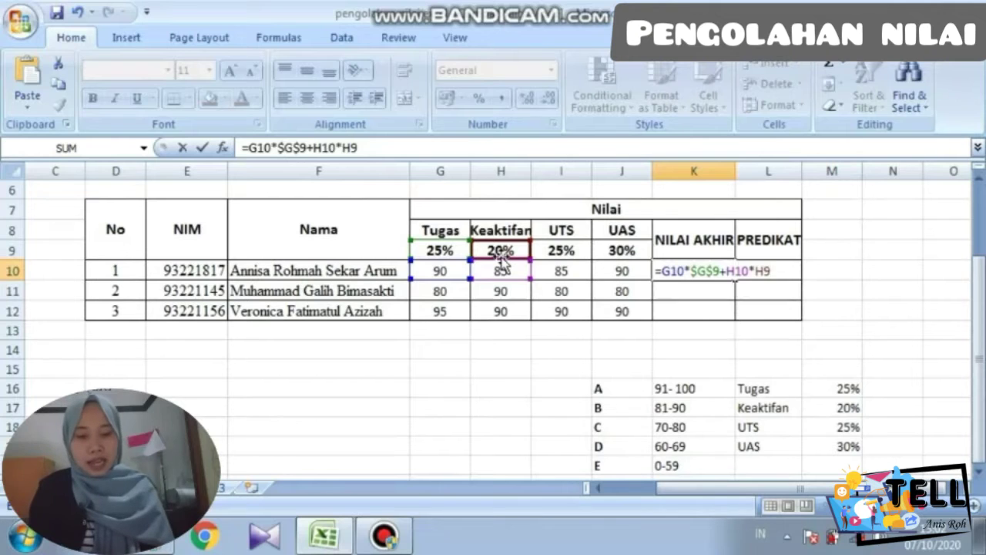
key(F4)
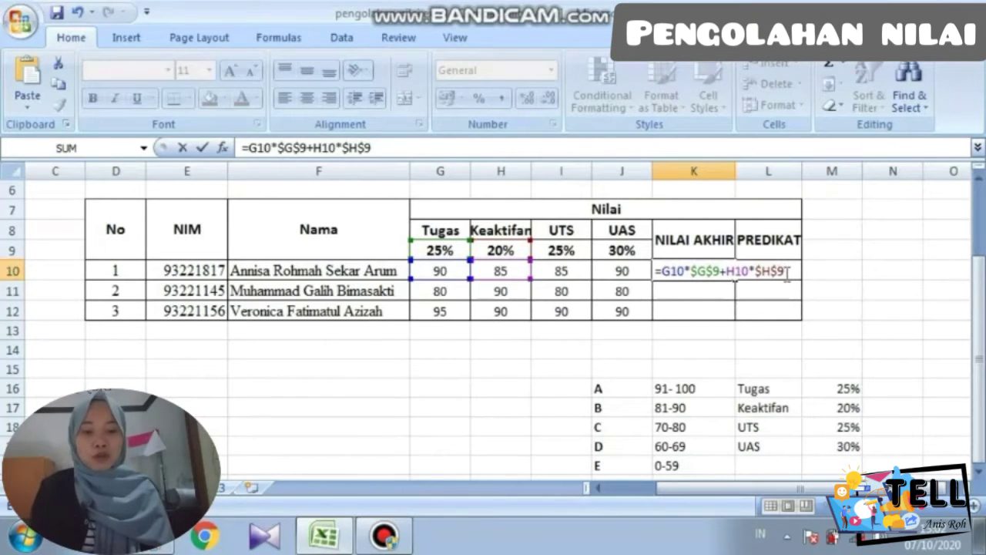
Step: Extend the K10 formula with the weighted UTS score, +I10*$I$9
text(+)
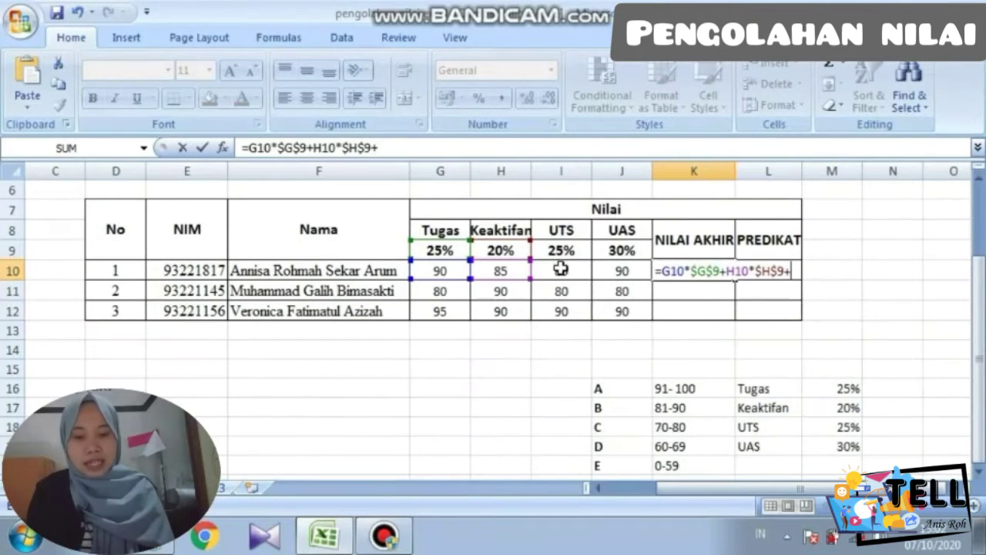
text(I10)
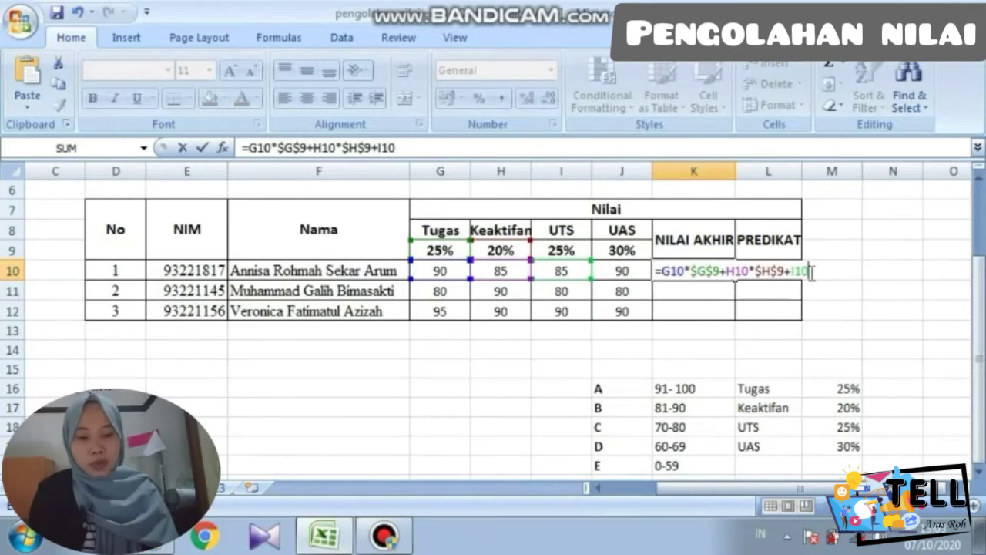
text(*)
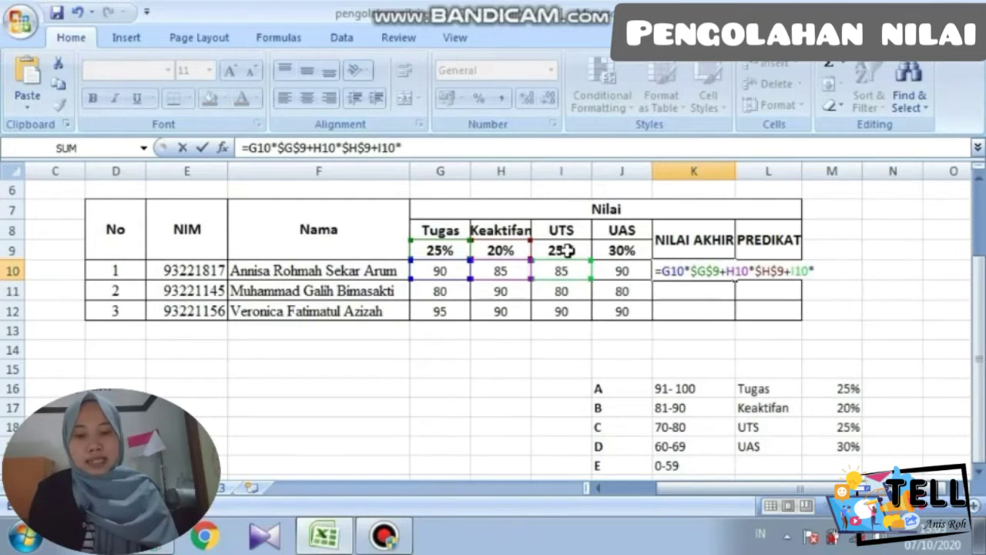
text(I9)
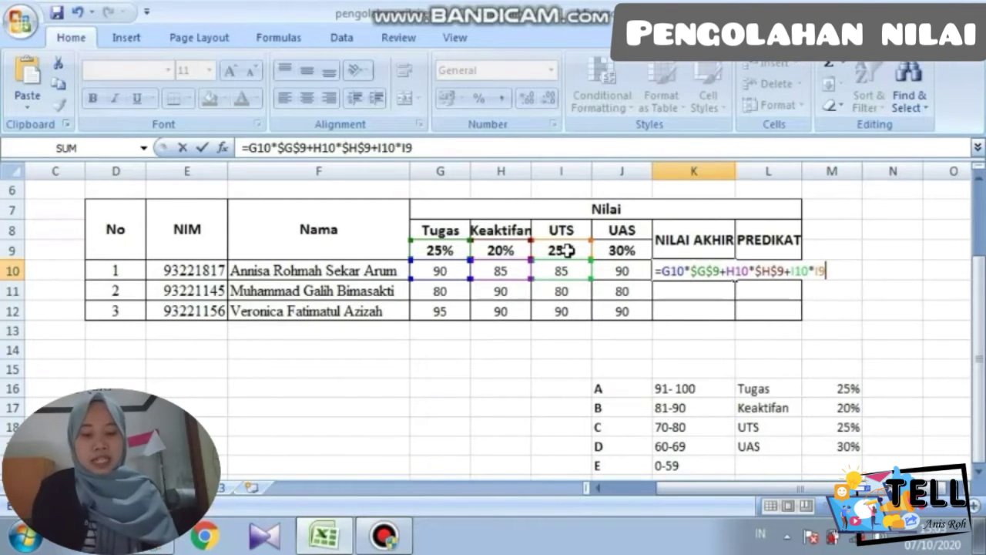
key(F4)
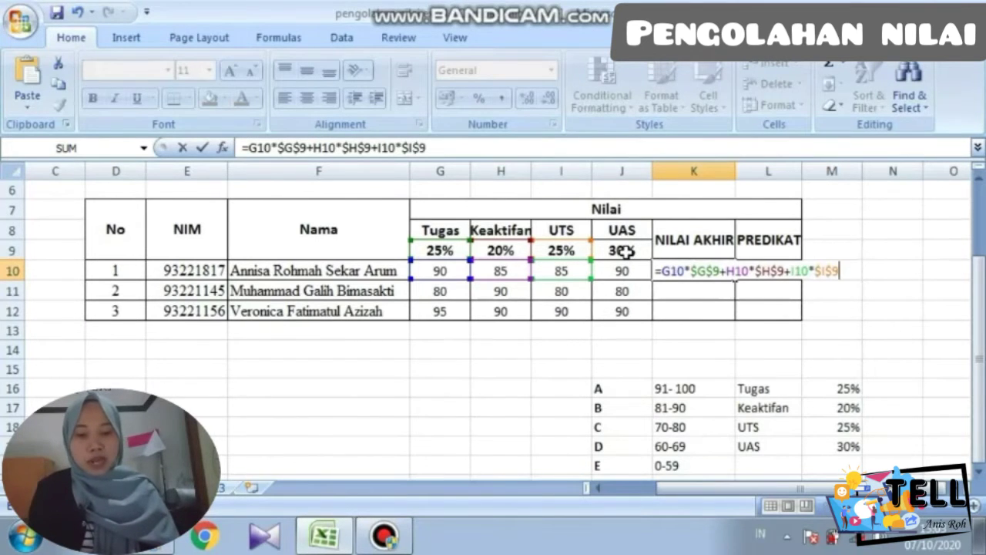
Step: Complete the K10 formula with the weighted UAS score, +J10*J9, and enter it
text(+)
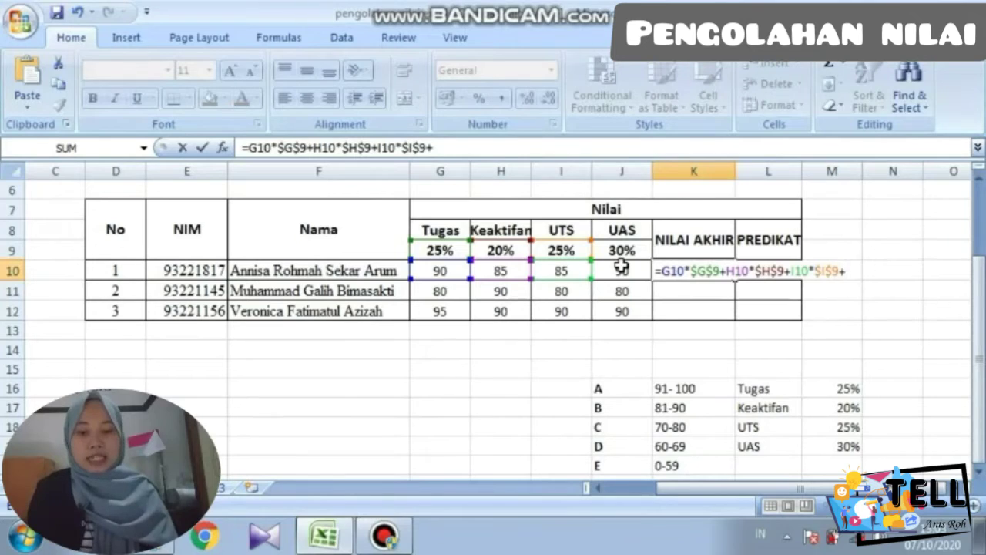
text(J10)
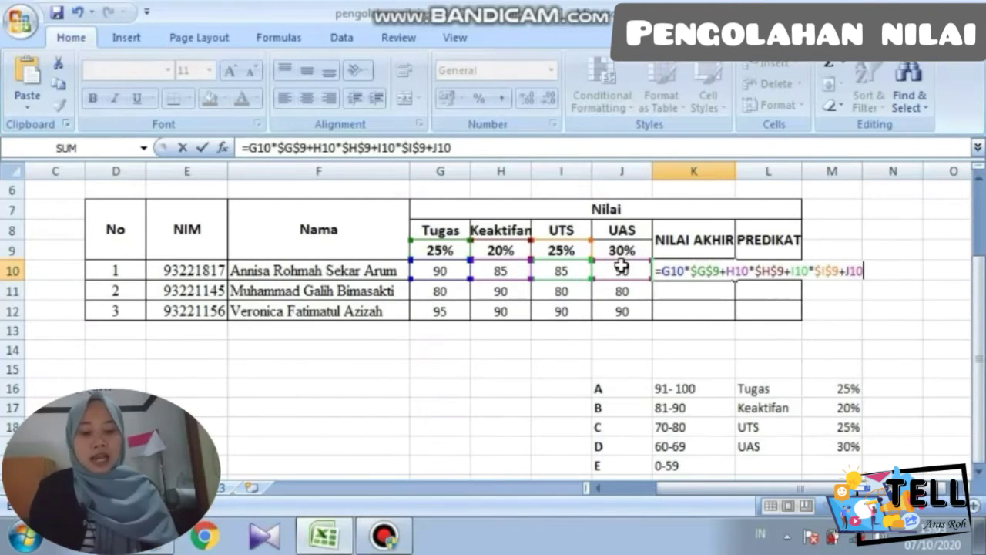
text(*)
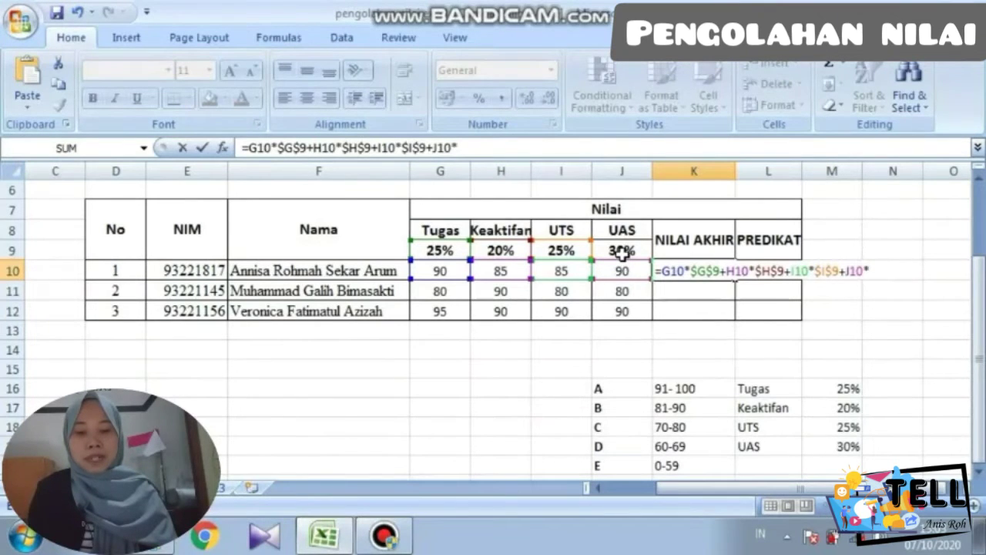
text(J)
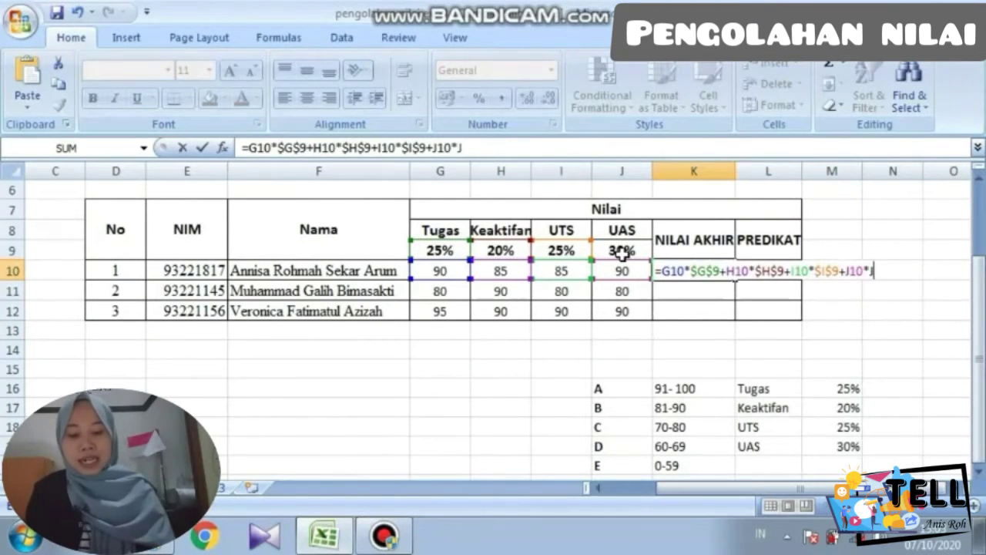
text(9)
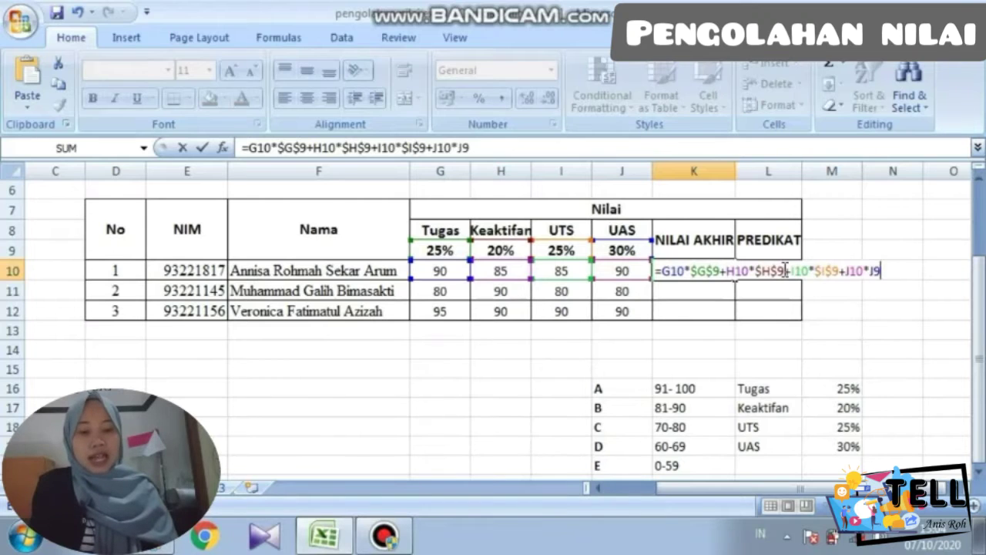
key(Return)
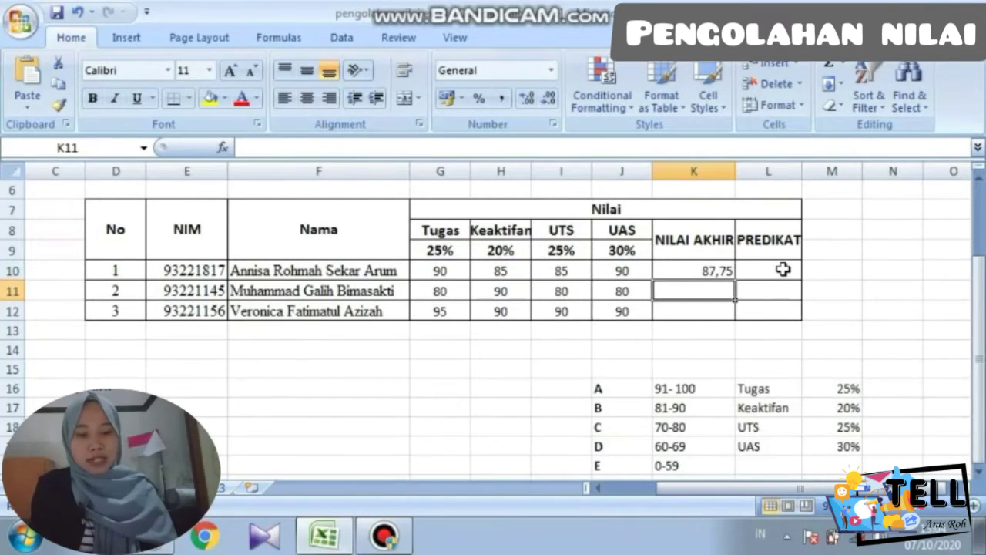
Step: Fill the NILAI AKHIR formula from K10 down through K12 for the remaining students
click(710, 272)
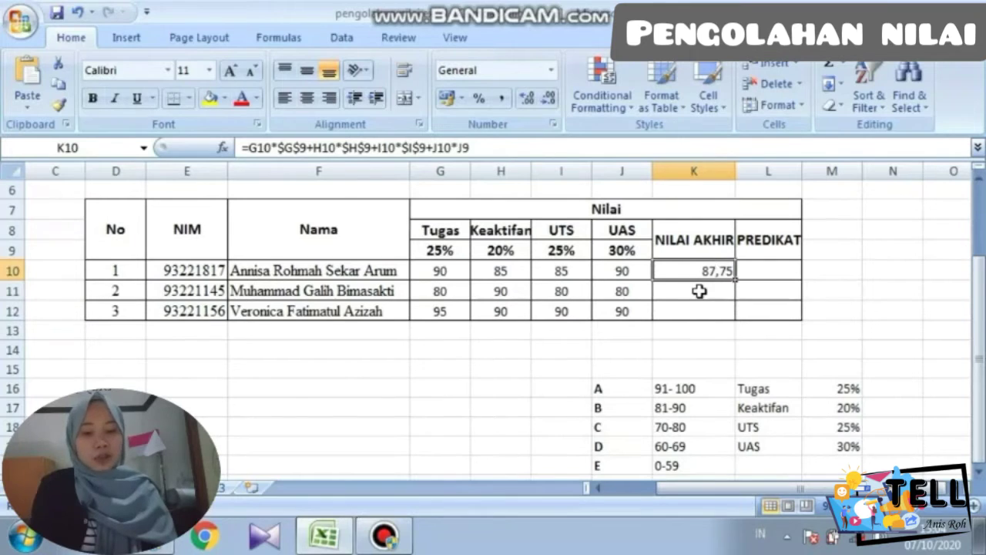
click(699, 290)
click(699, 309)
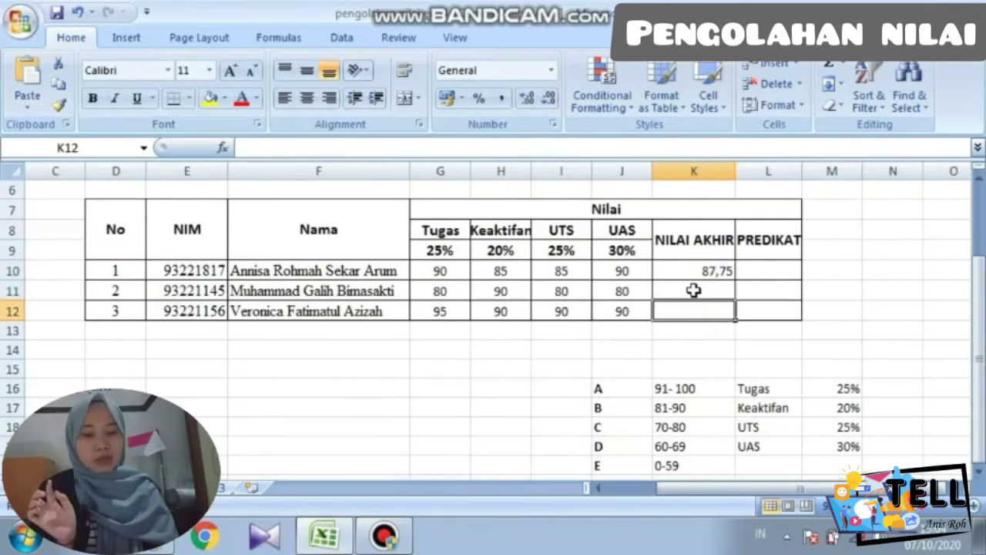
click(694, 290)
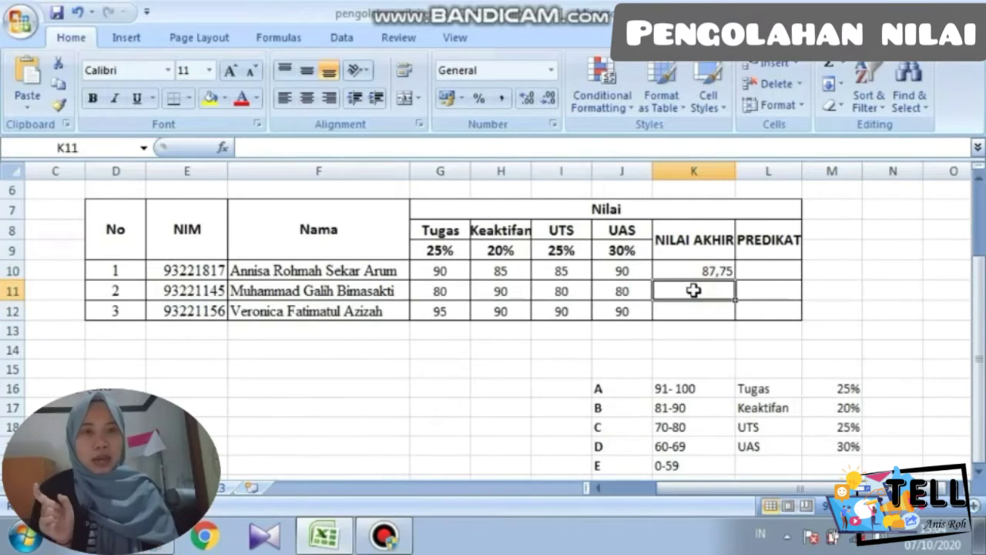
click(715, 271)
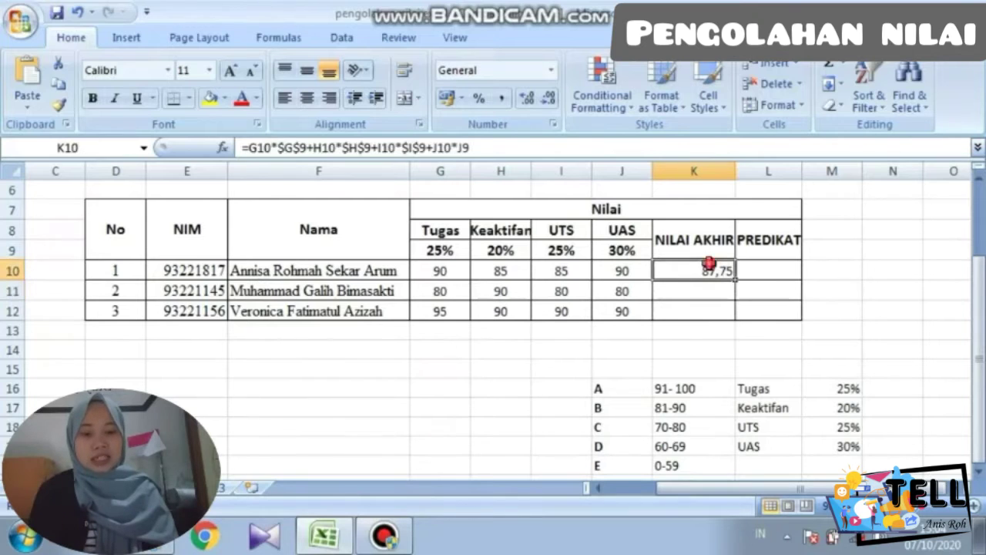
drag(736, 281, 734, 328)
key(Right)
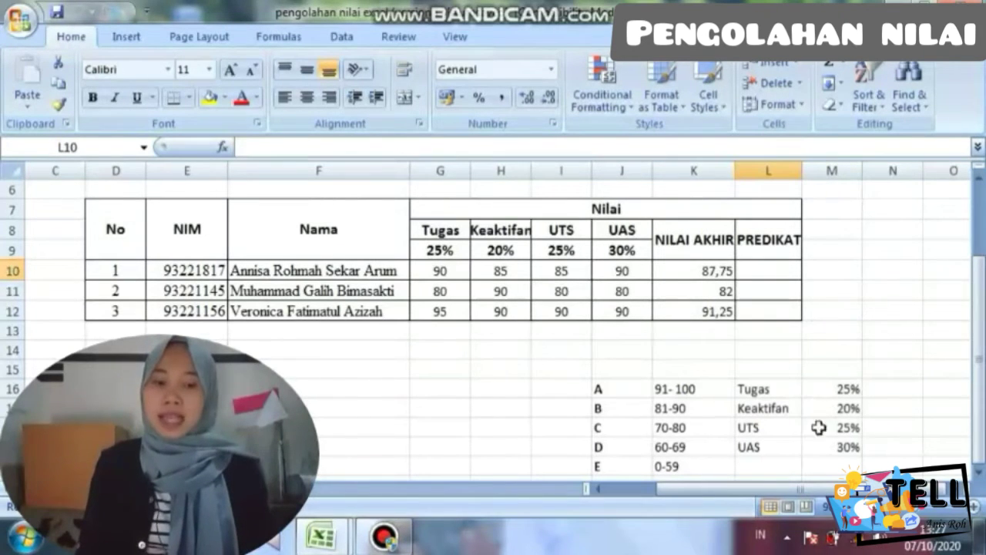
click(758, 267)
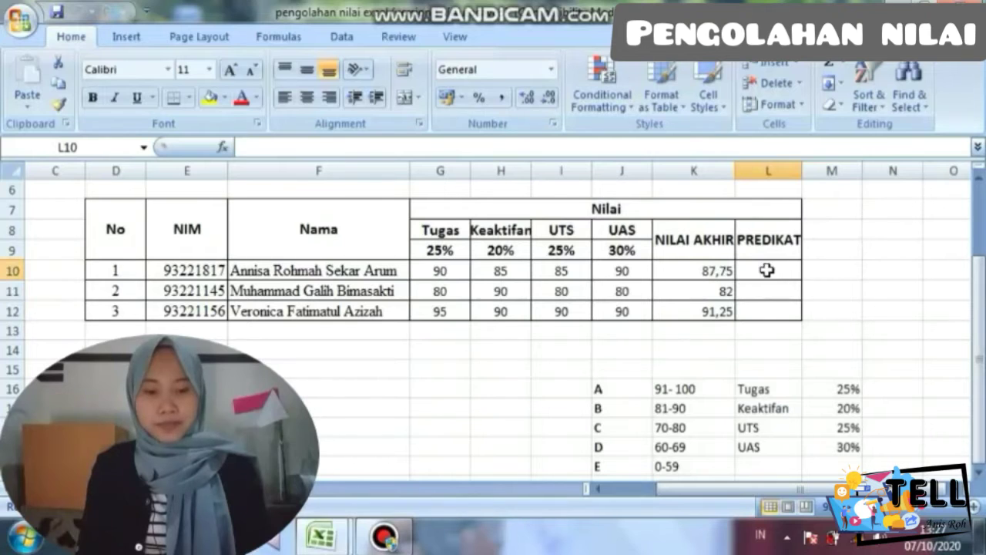
double_click(762, 270)
click(761, 269)
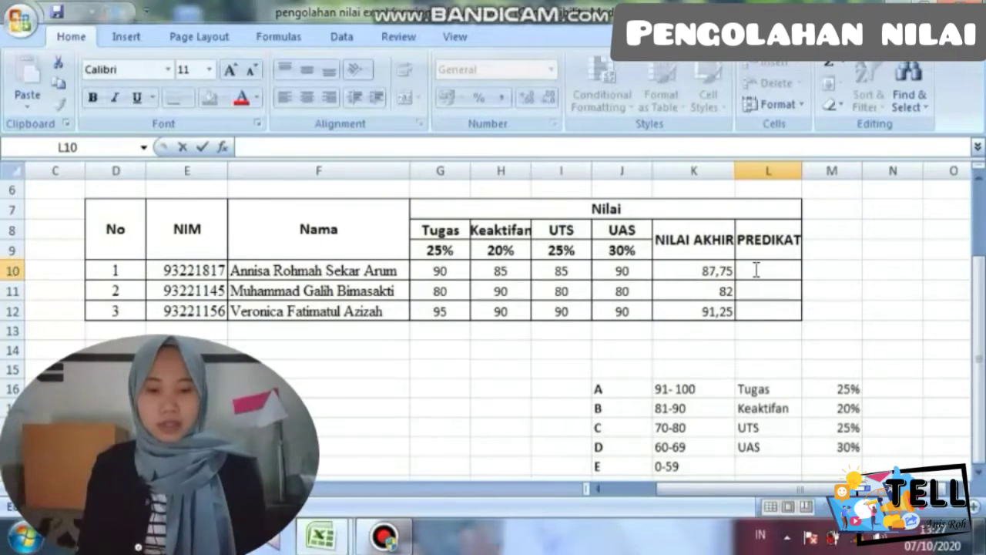
click(561, 250)
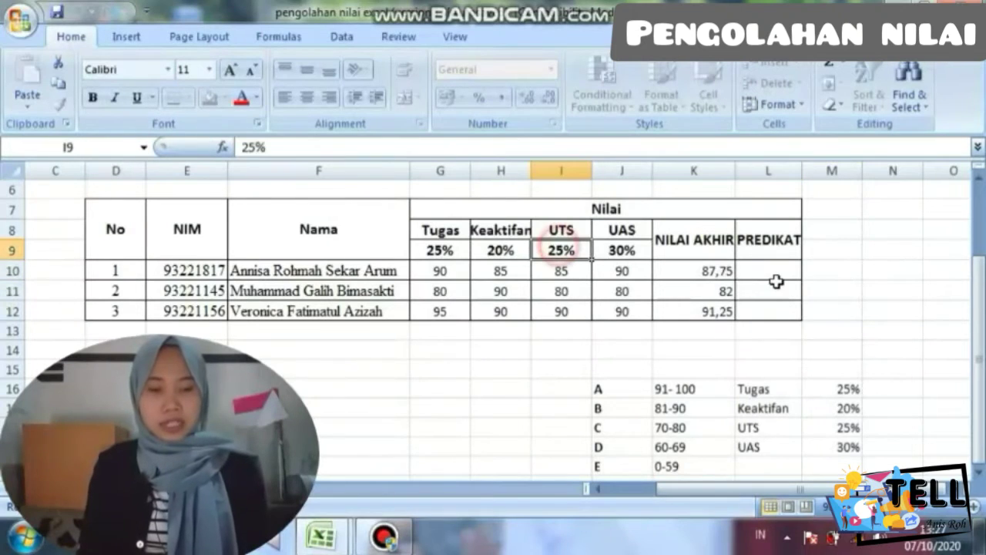
click(766, 273)
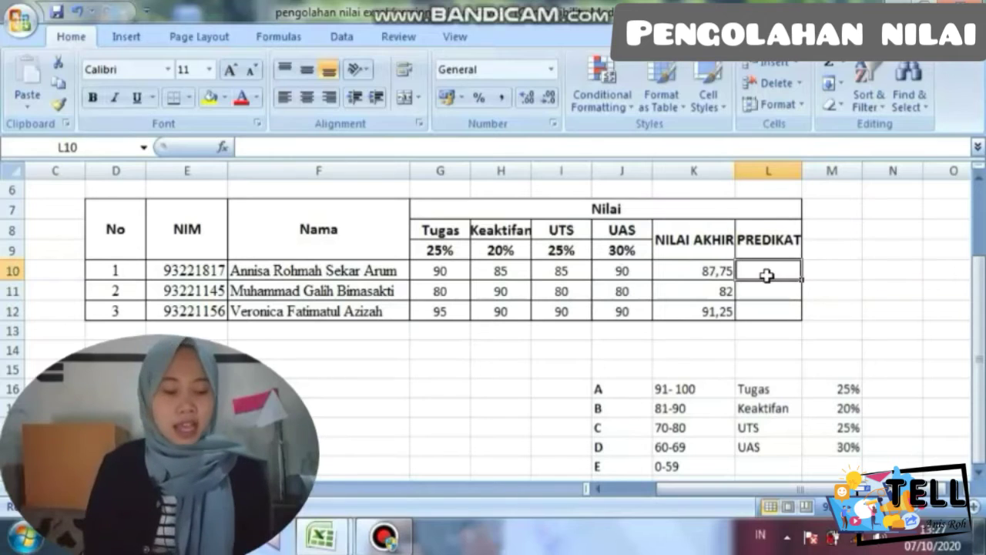
text(=if)
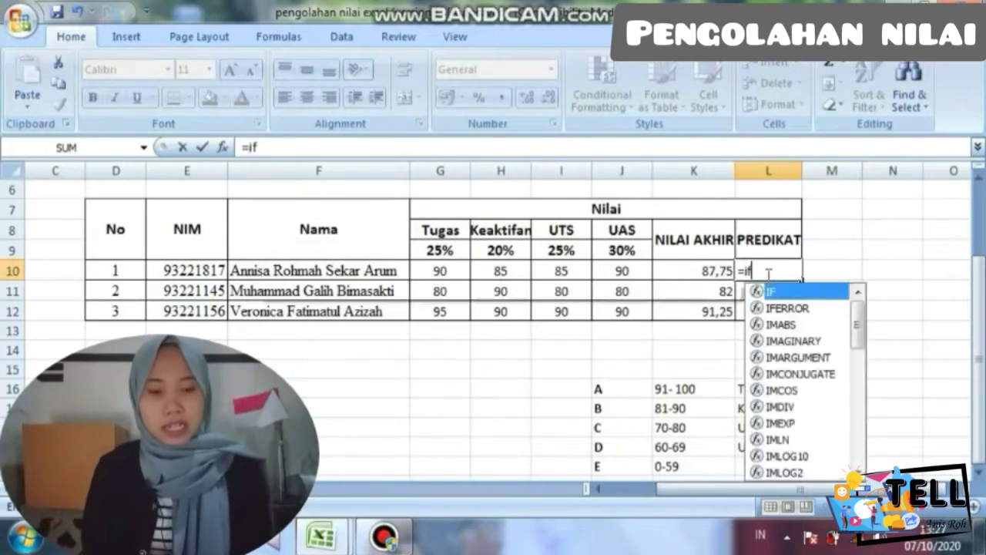
key(BackSpace)
key(BackSpace)
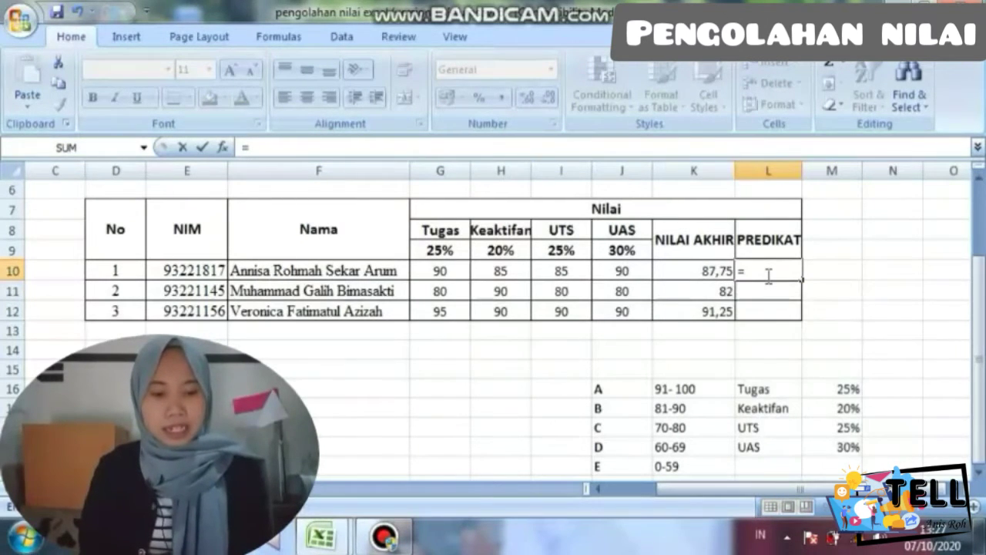
text(IF)
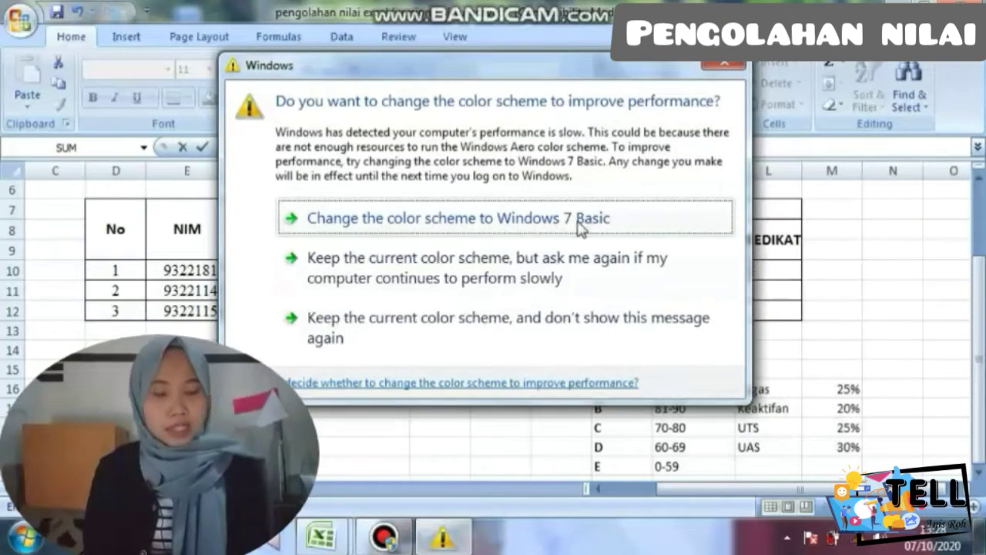
Step: Change the Windows color scheme to Windows 7 Basic and clear the unfinished IF entry from L10
click(576, 220)
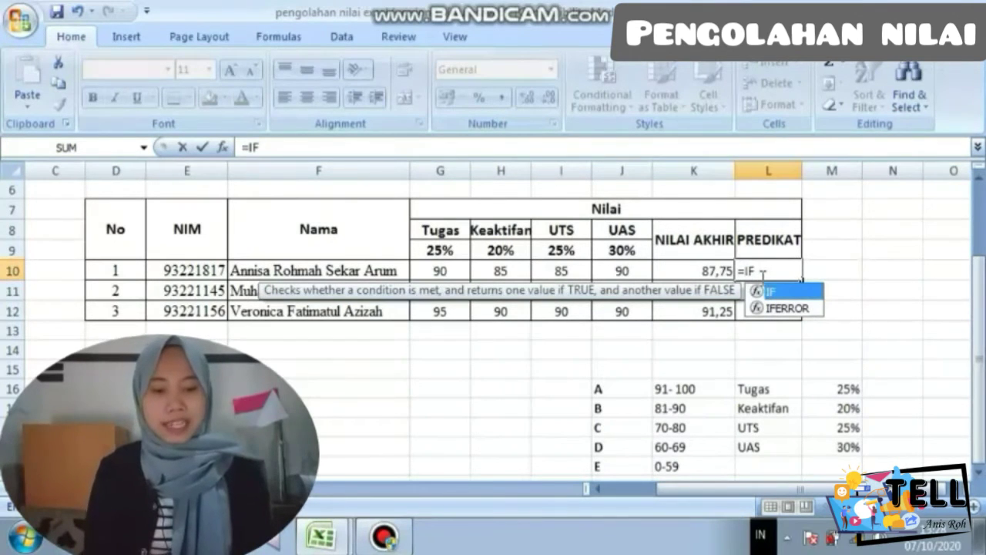
key(BackSpace)
key(BackSpace)
key(Escape)
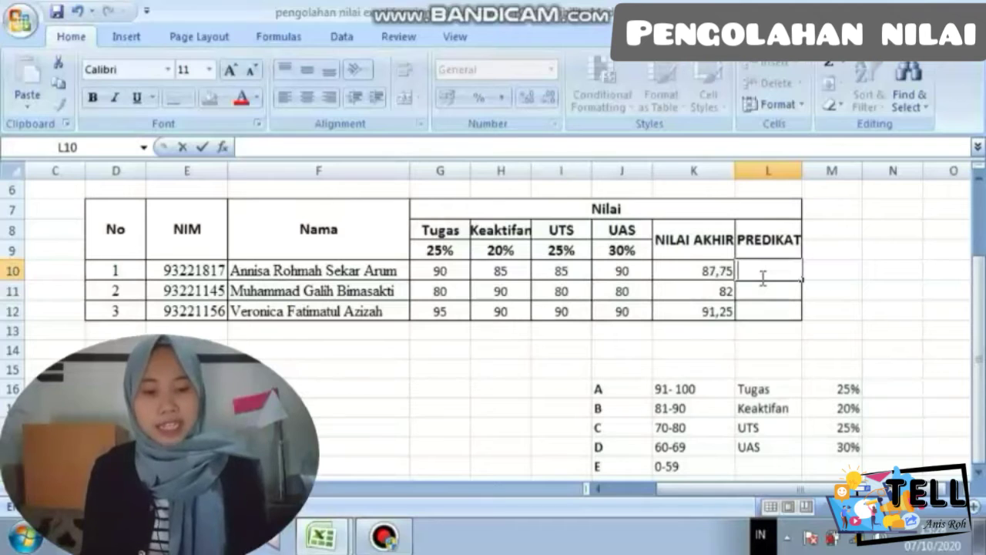
Step: Begin the PREDIKAT formula in L10 with the lower limit for grade A: =IF(AND(K10>=91;
text(=)
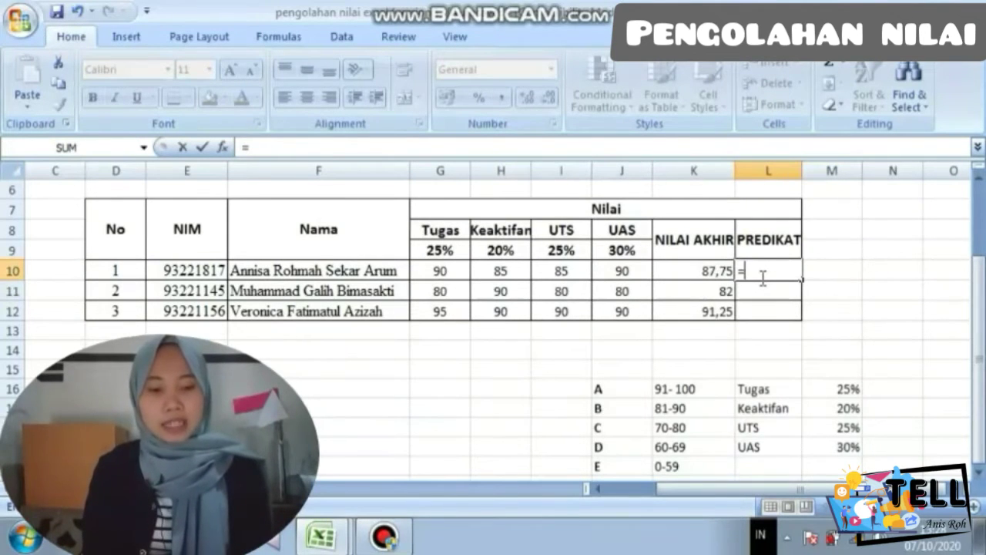
text(IF)
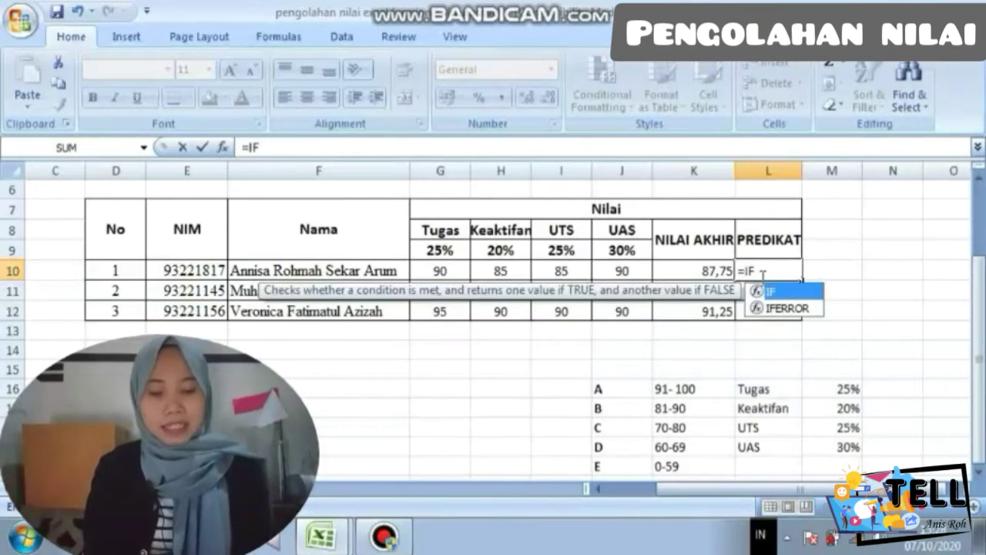
text((AND)
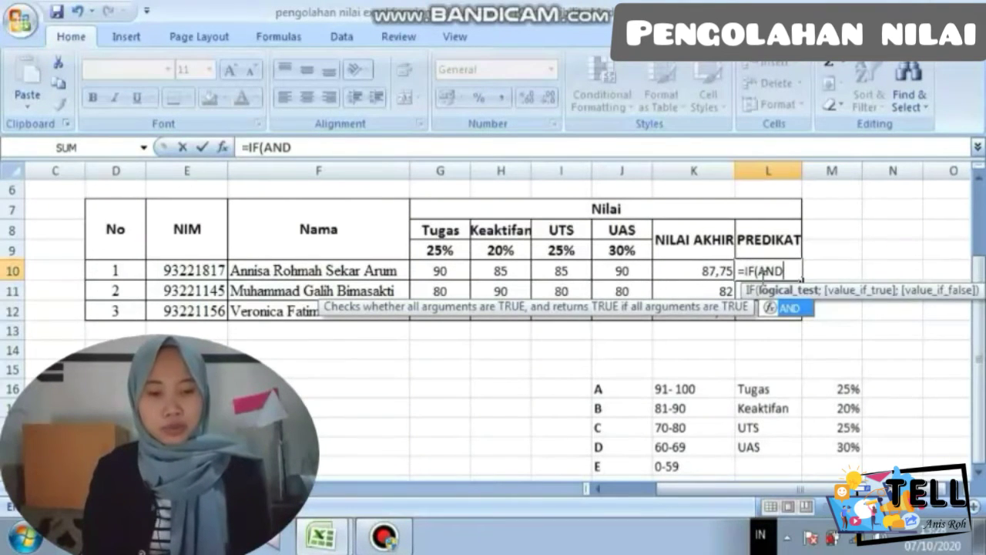
text((K10)
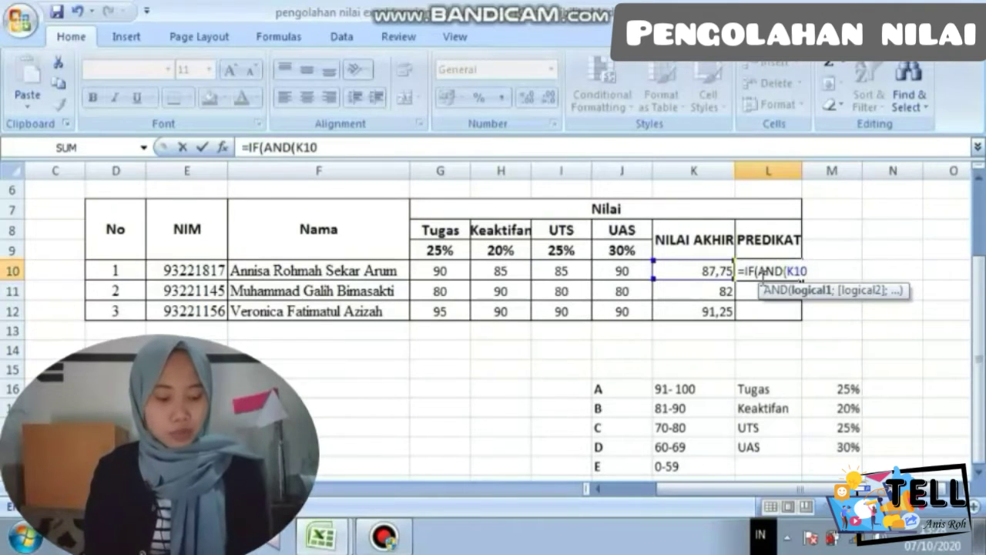
text(>)
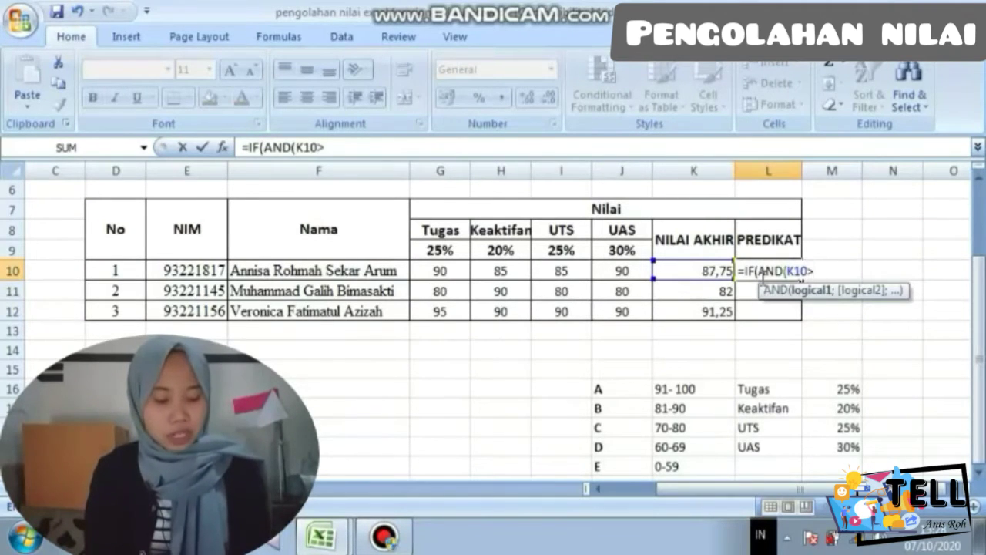
text(=)
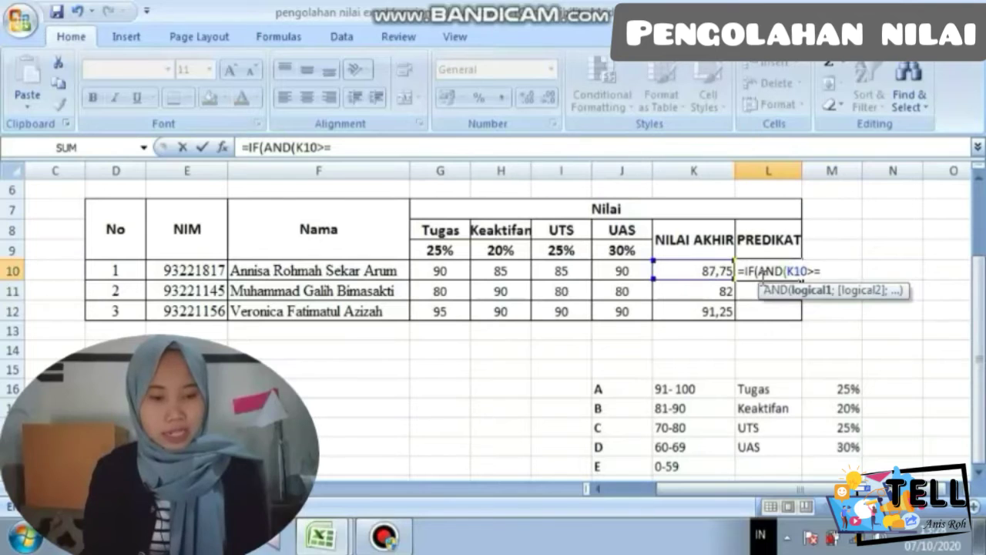
text(91;)
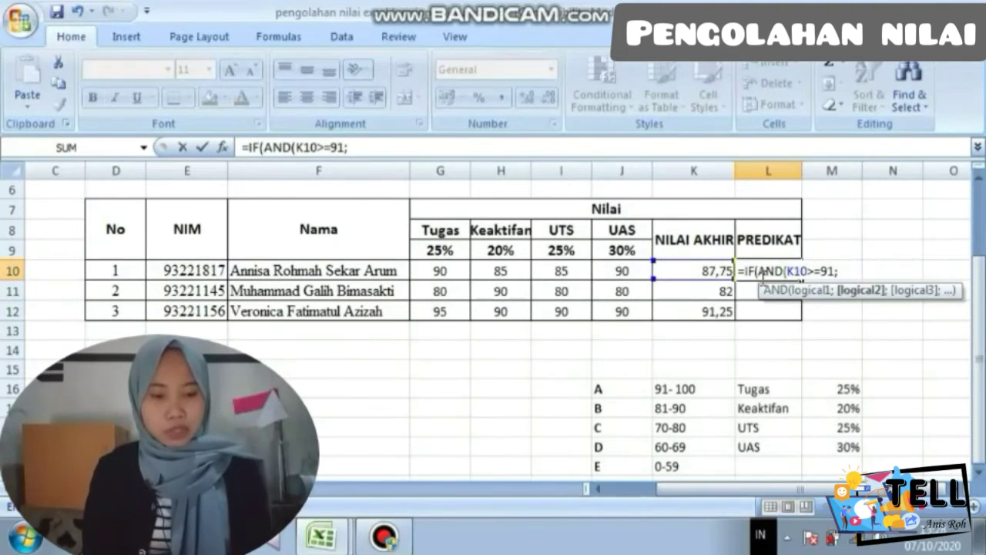
Step: Add the upper limit K10<=100 to the L10 formula, close the AND condition, and return "A" when it is true
text(K10)
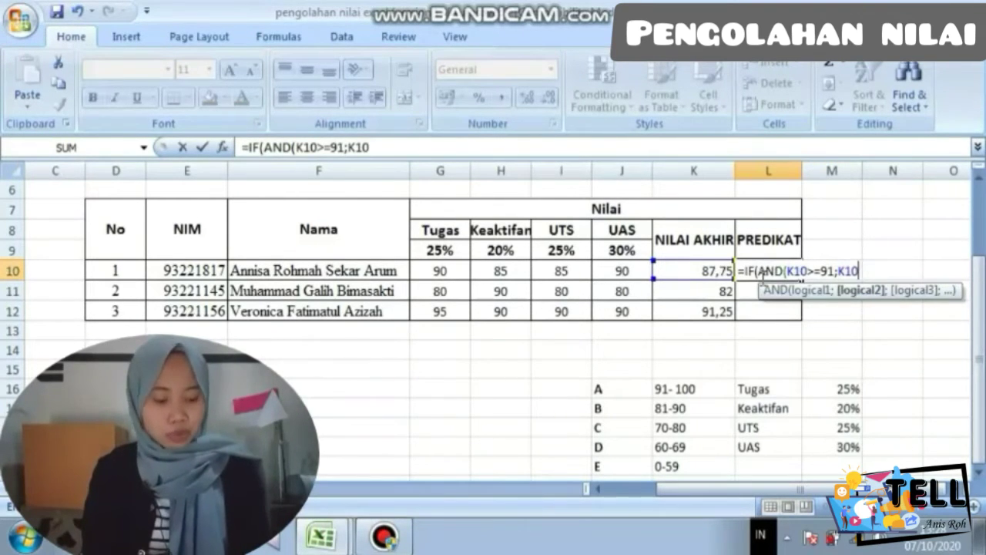
text(<)
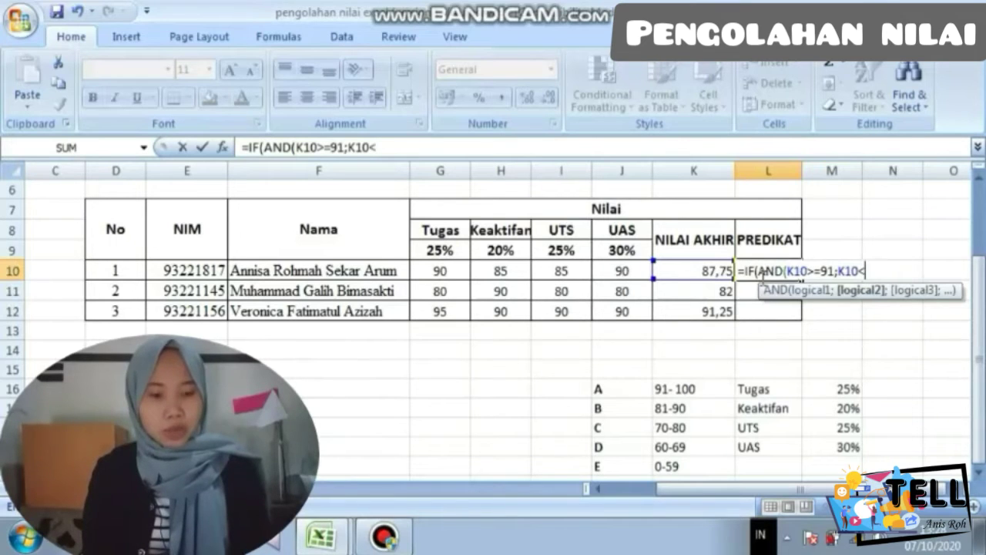
text(=100)
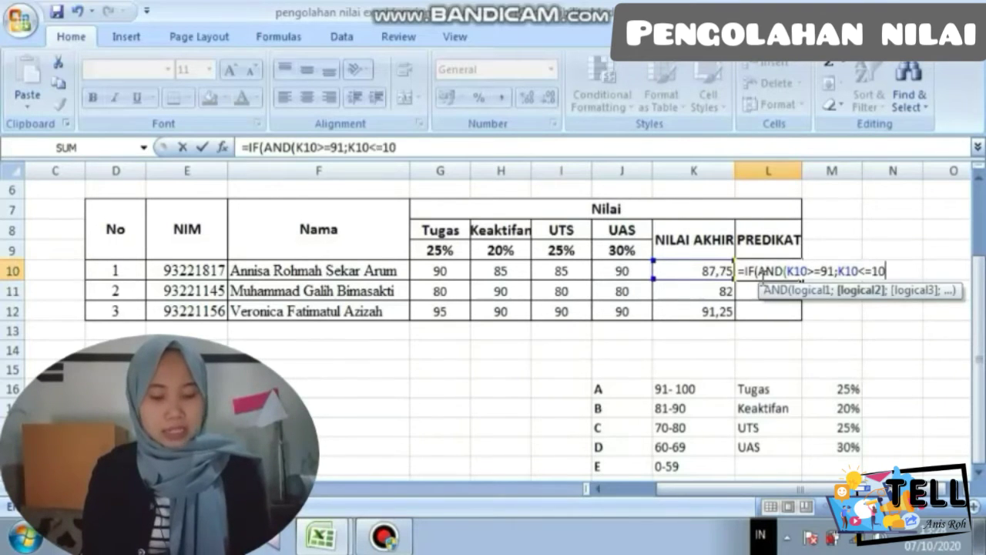
text())
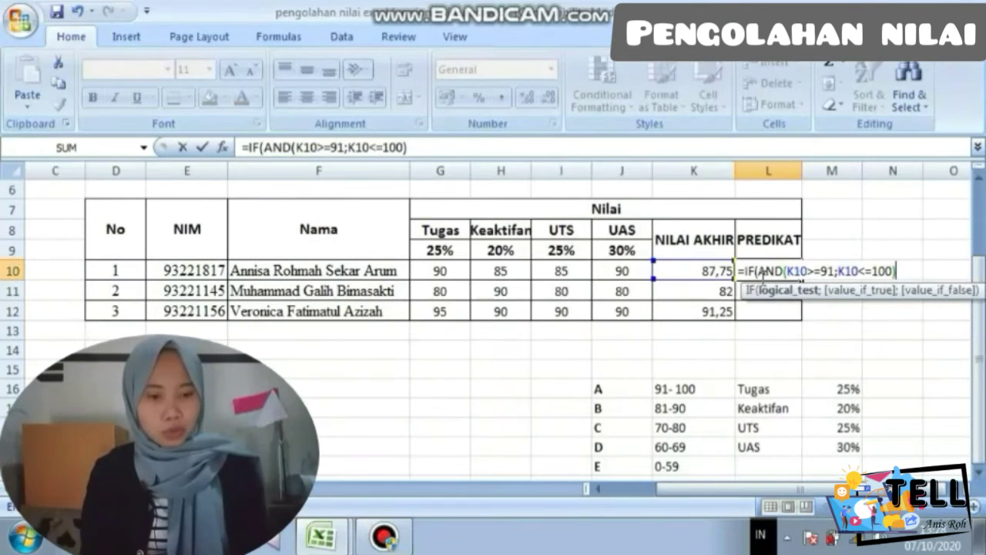
text(;)
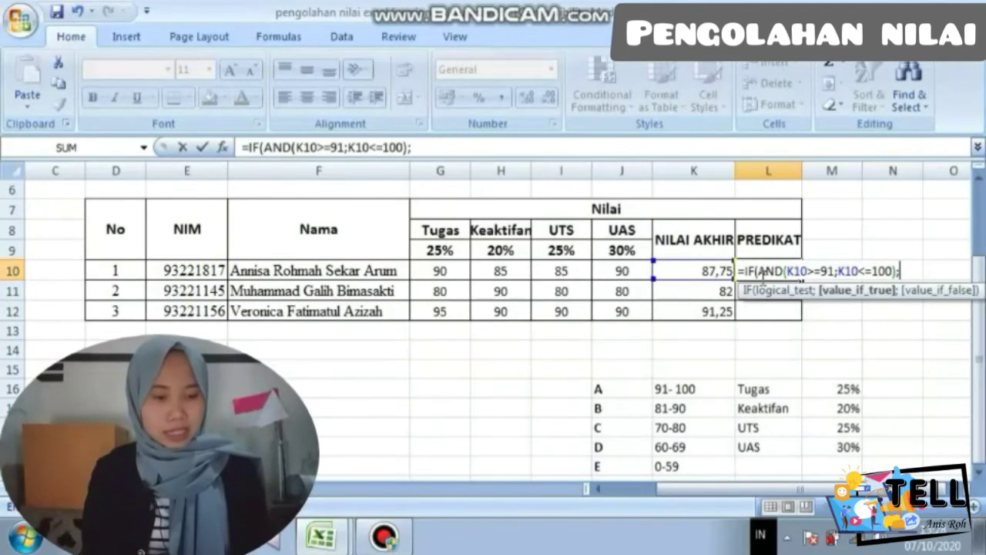
text("A")
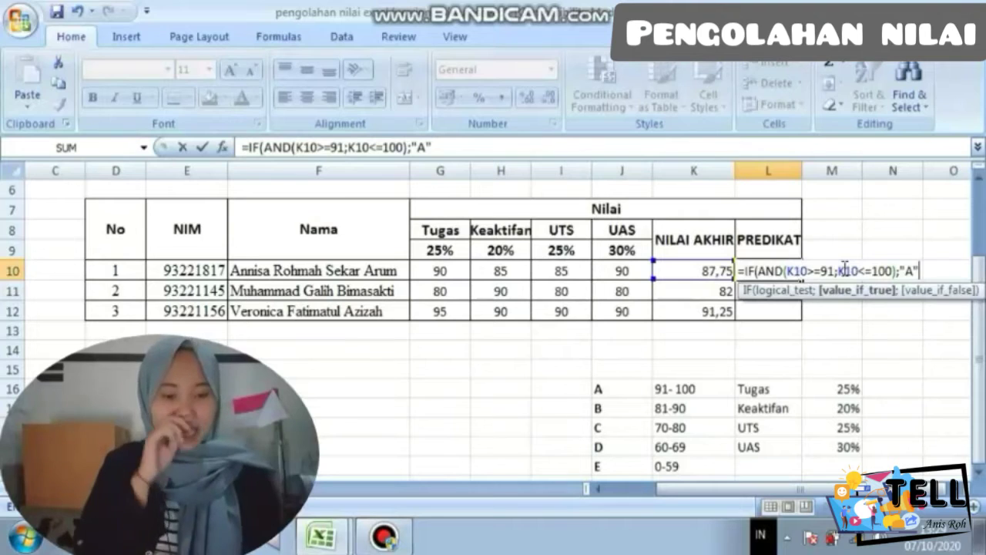
text(;)
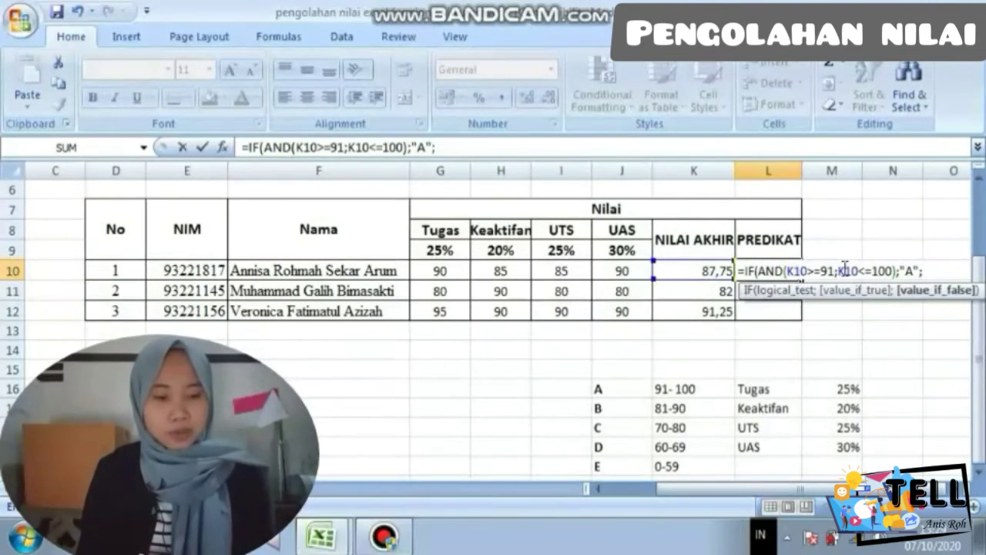
Step: Nest a second IF(AND( in the L10 formula as the false value, with the lower limit K10>=81 for grade B
text(IF()
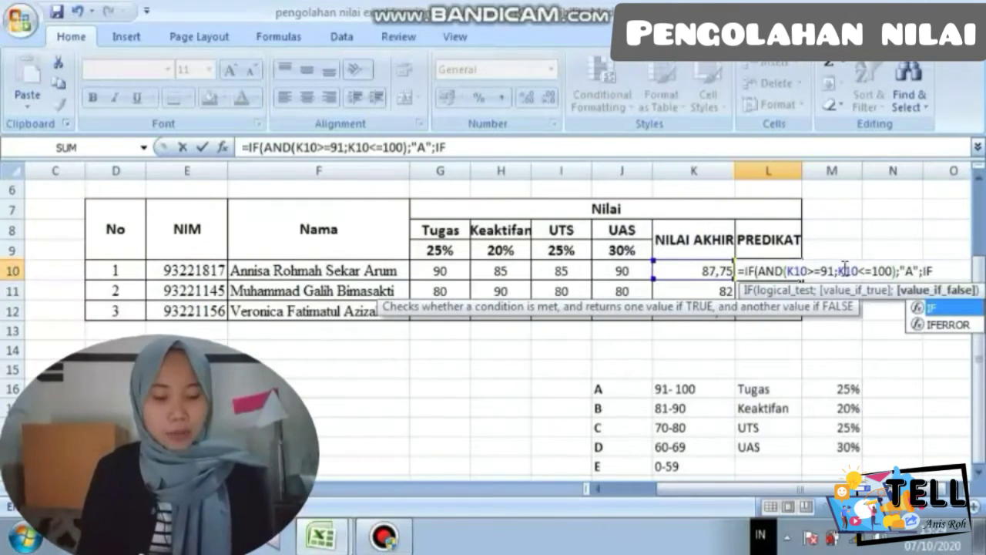
text(AND)
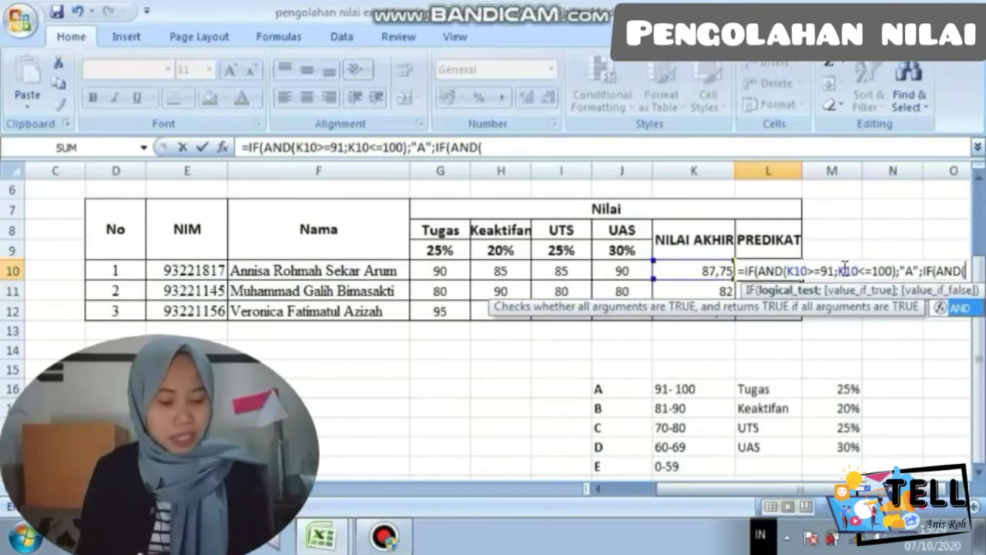
text(()
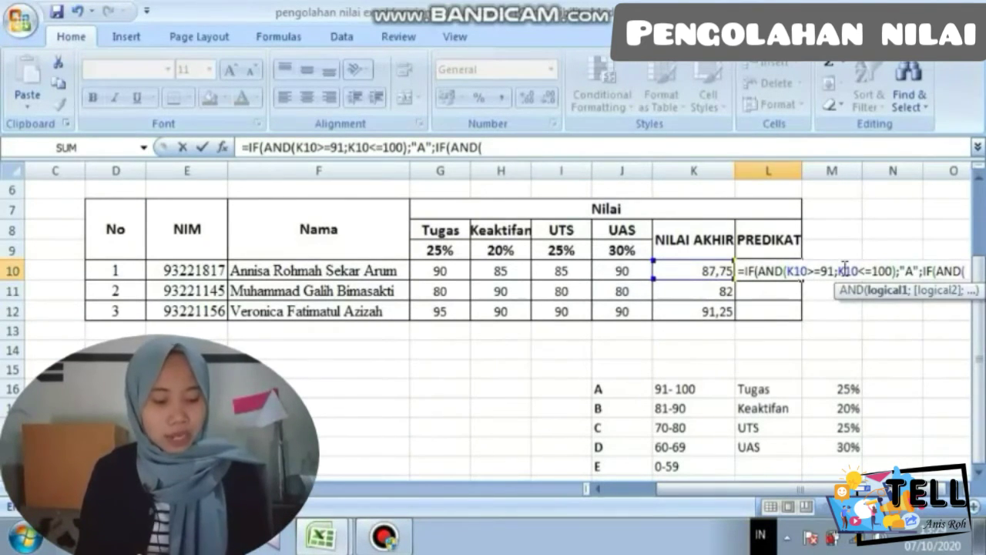
text(K)
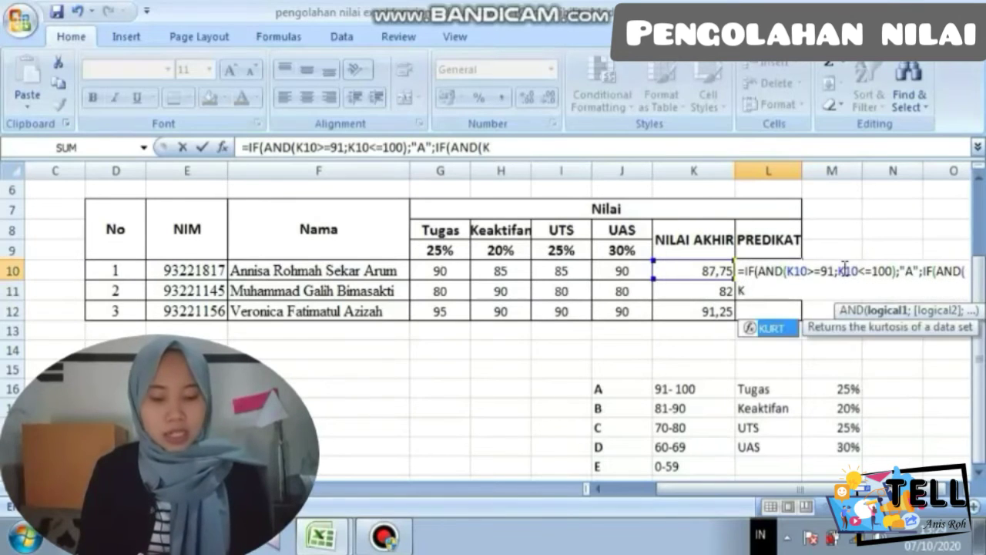
text(10)
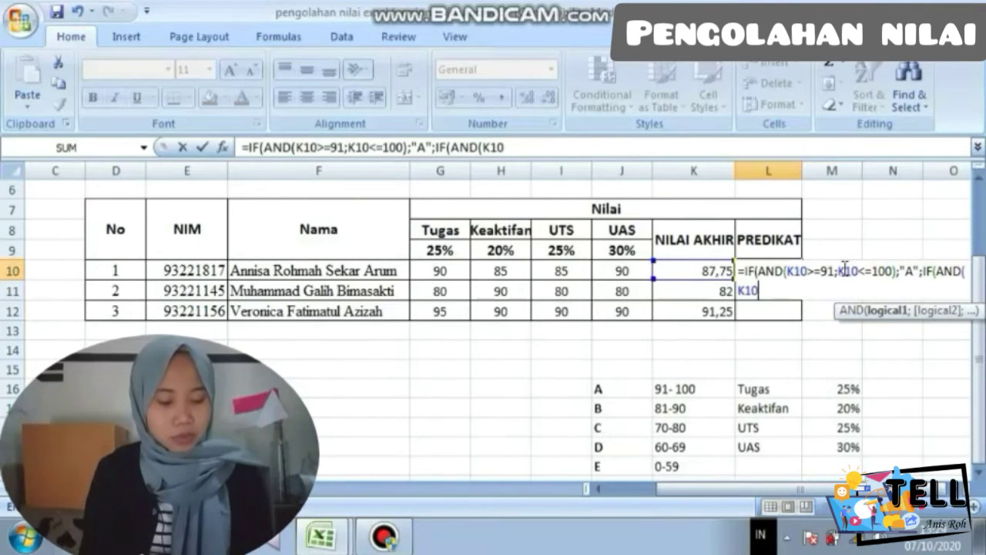
text(>)
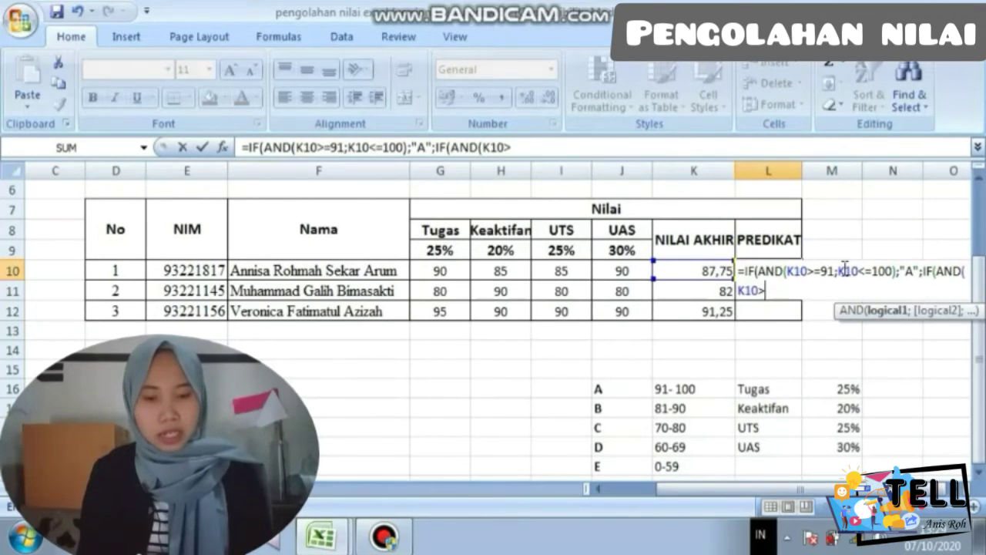
text(=81)
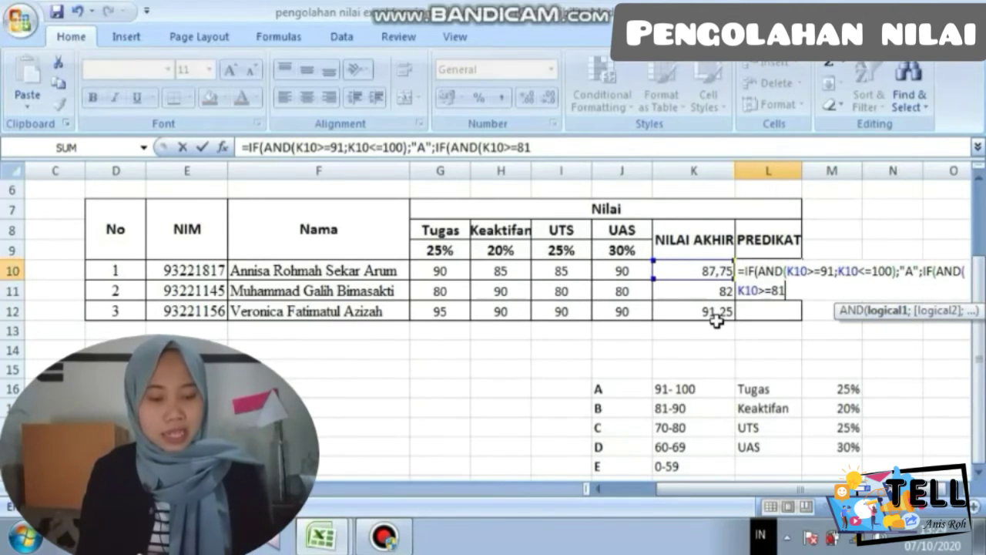
text(;)
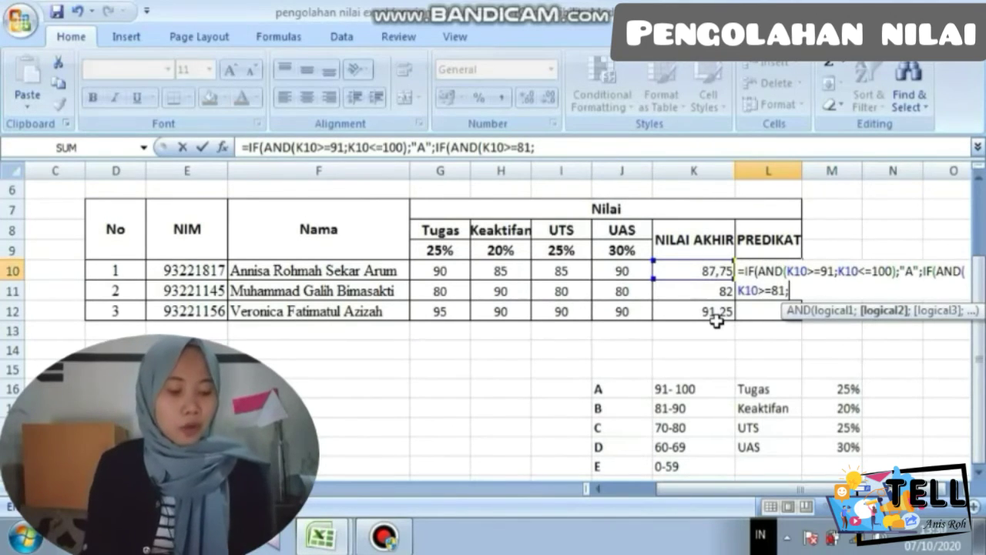
Step: Add the upper limit K10<91 to the grade B condition in L10, close the AND, and return "B" when true
text(K10)
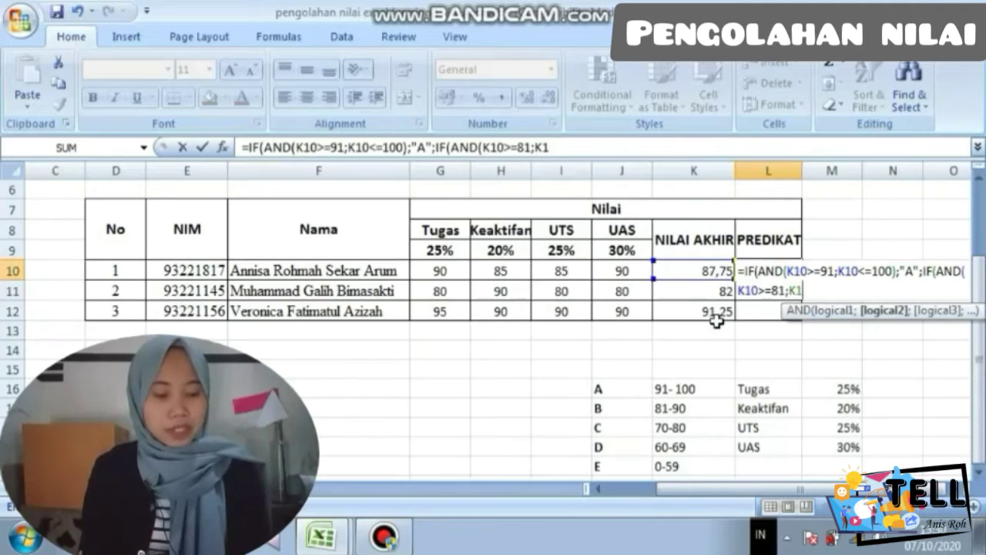
text(<)
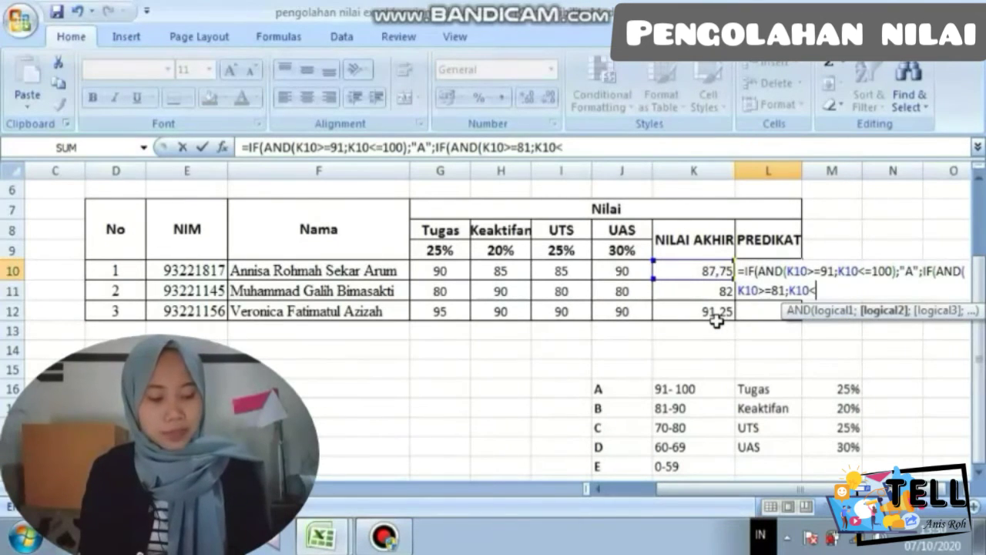
text(91)
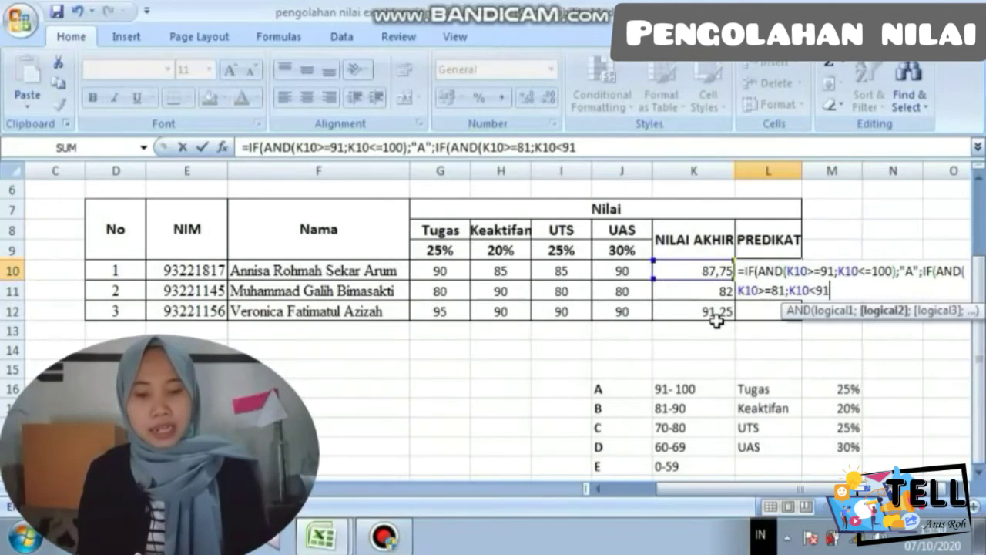
text();)
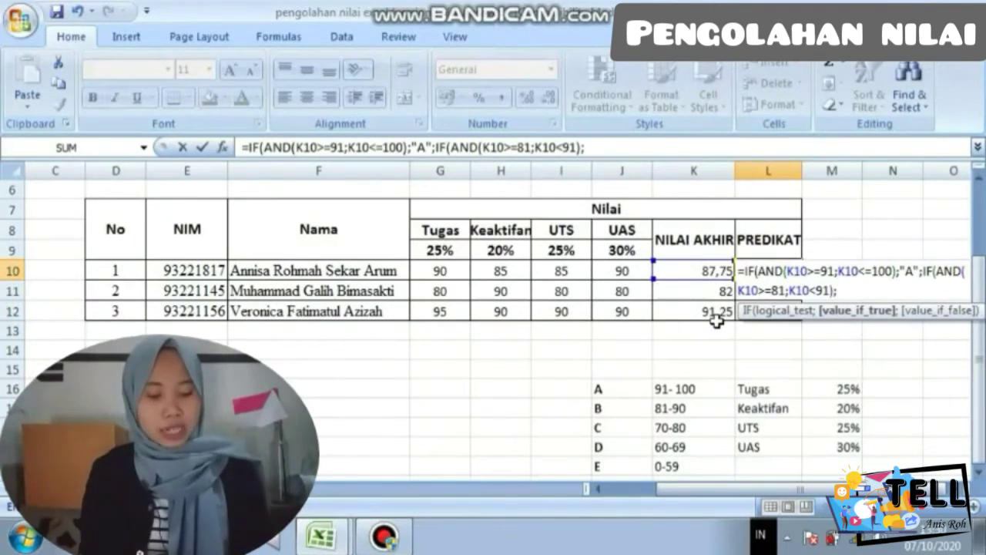
text("B)
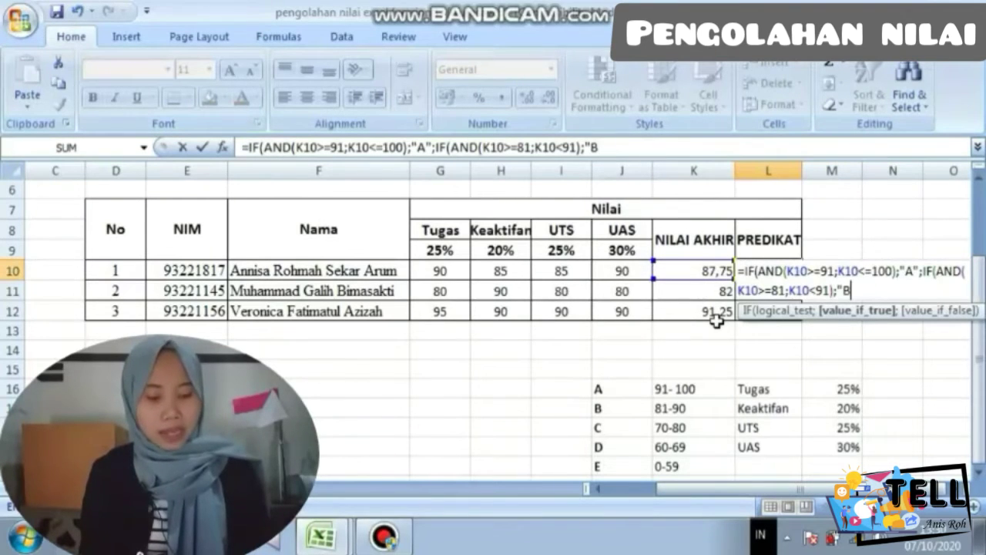
text(")
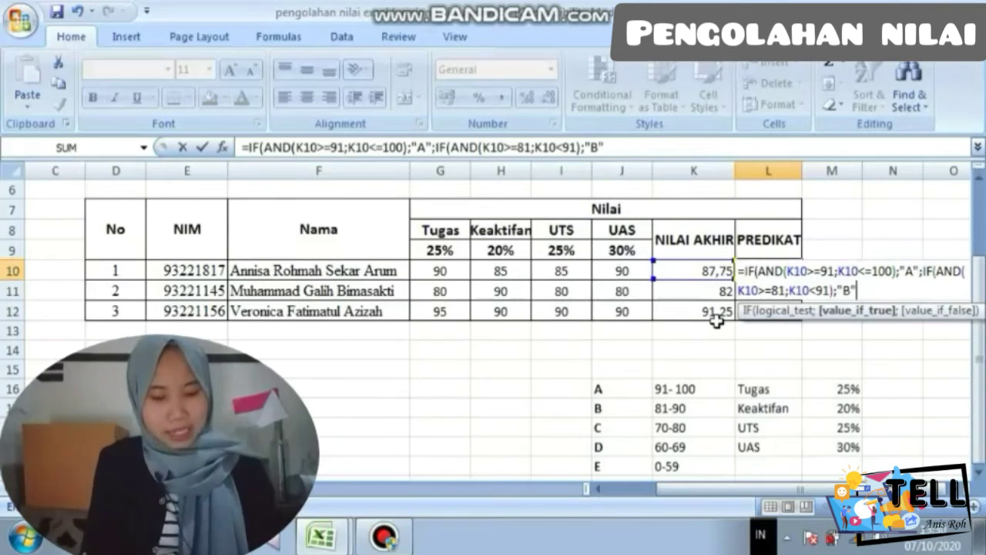
text(;)
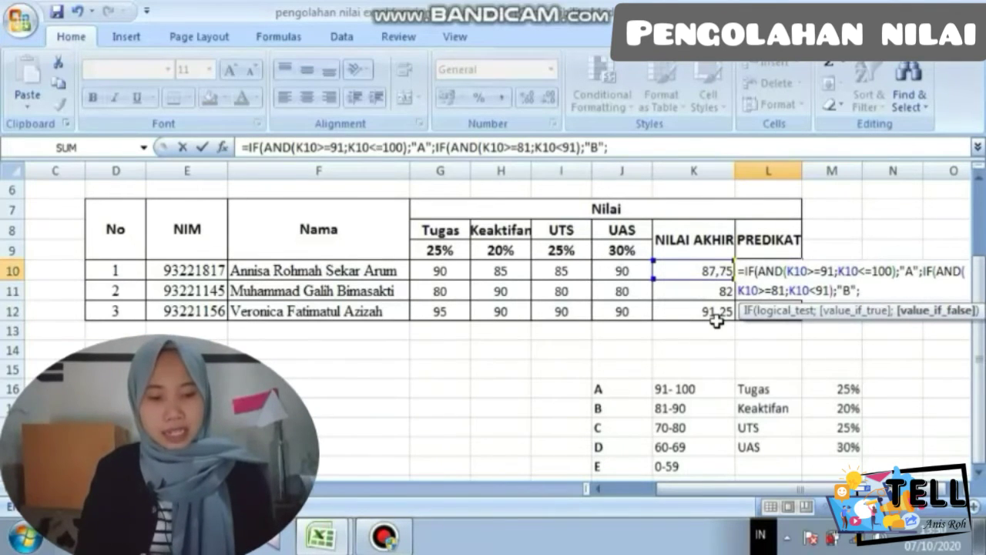
Step: Nest a third IF(AND( in the L10 formula with the lower limit K10>=70 for grade C
text(IF(AND)
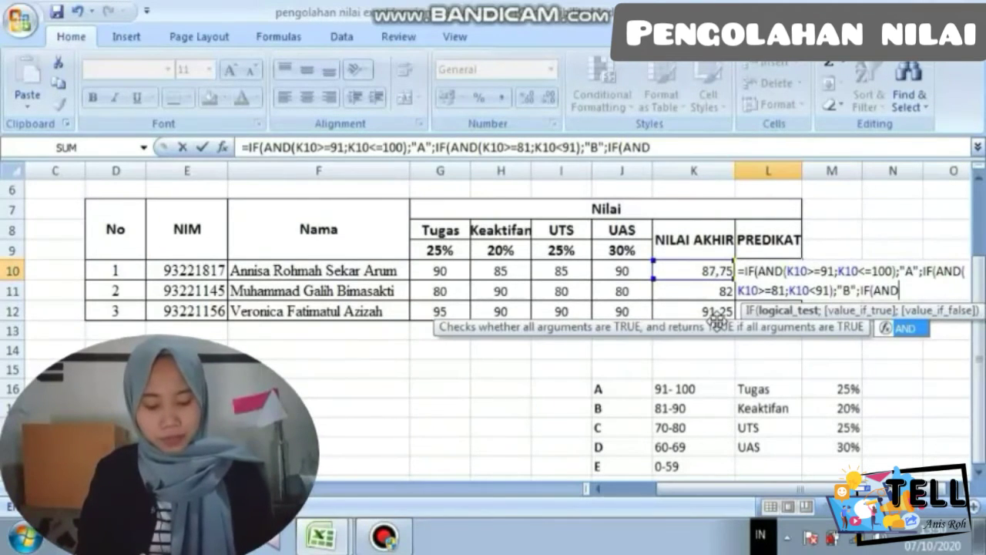
text(9)
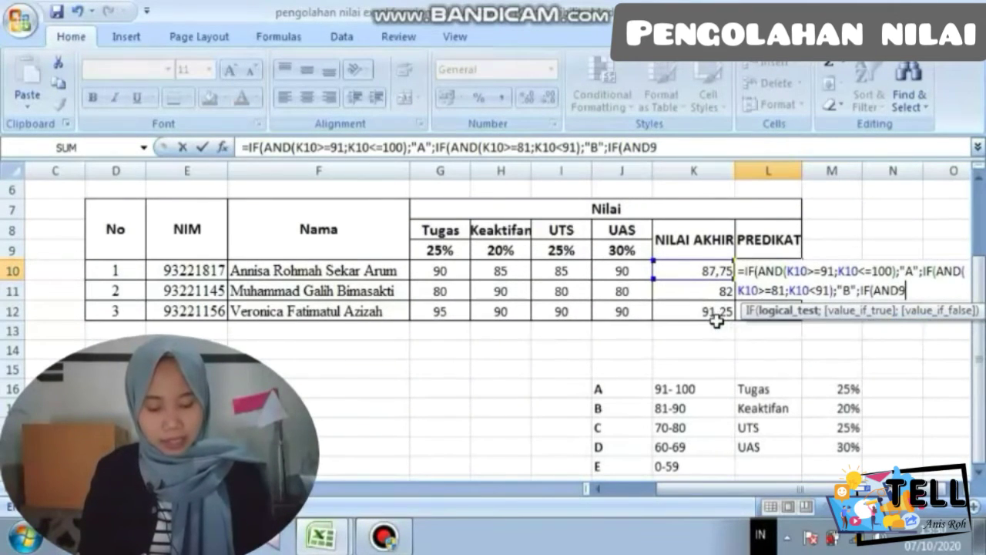
text(K10)
key(BackSpace)
key(BackSpace)
key(BackSpace)
key(BackSpace)
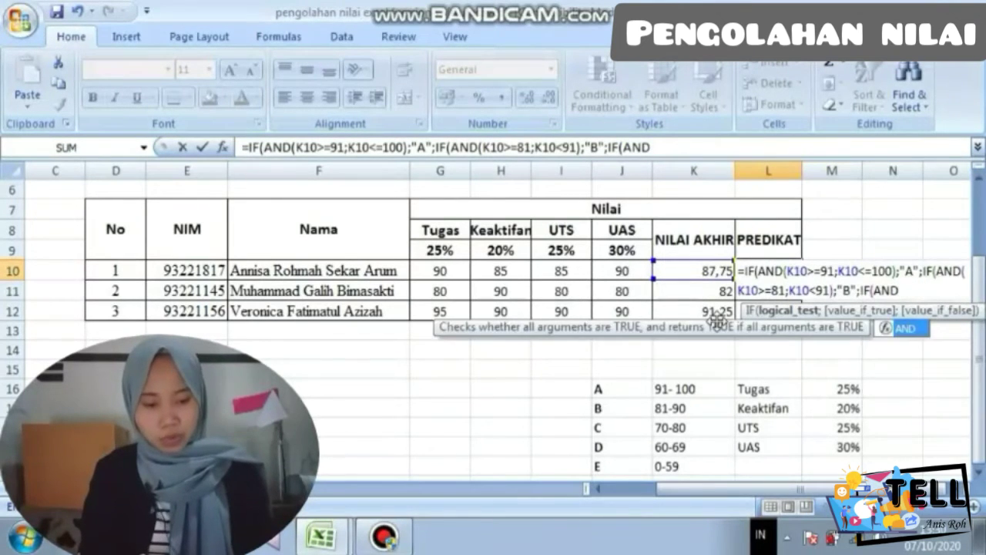
text((K10)
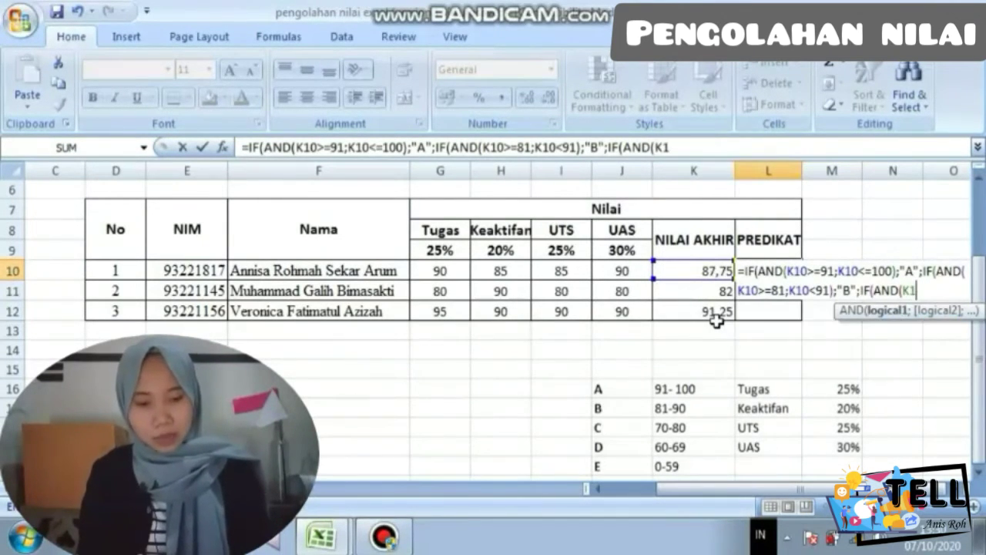
text(>=70;)
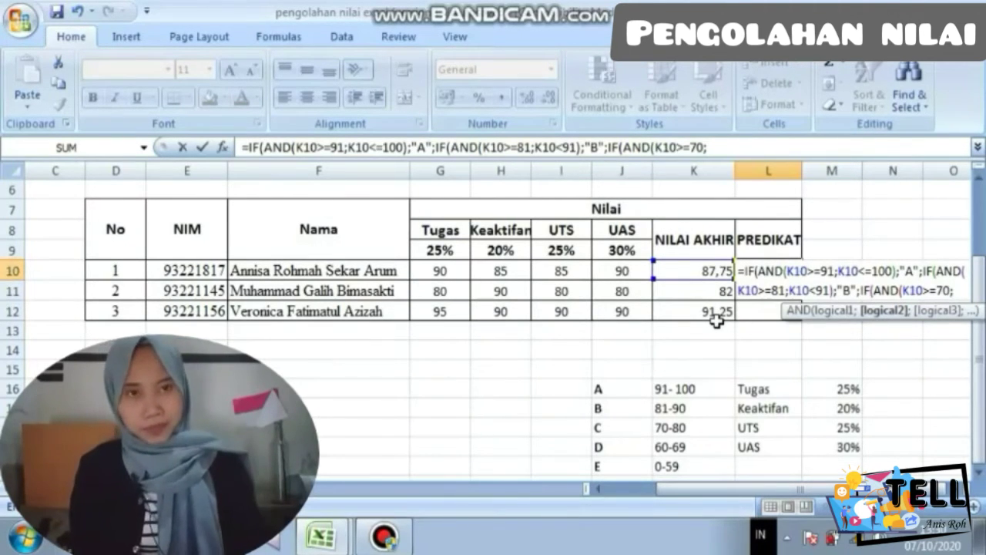
Step: Add the upper limit K10<81 to the grade C condition in L10, close the AND, and enter C as its true value
text(K10)
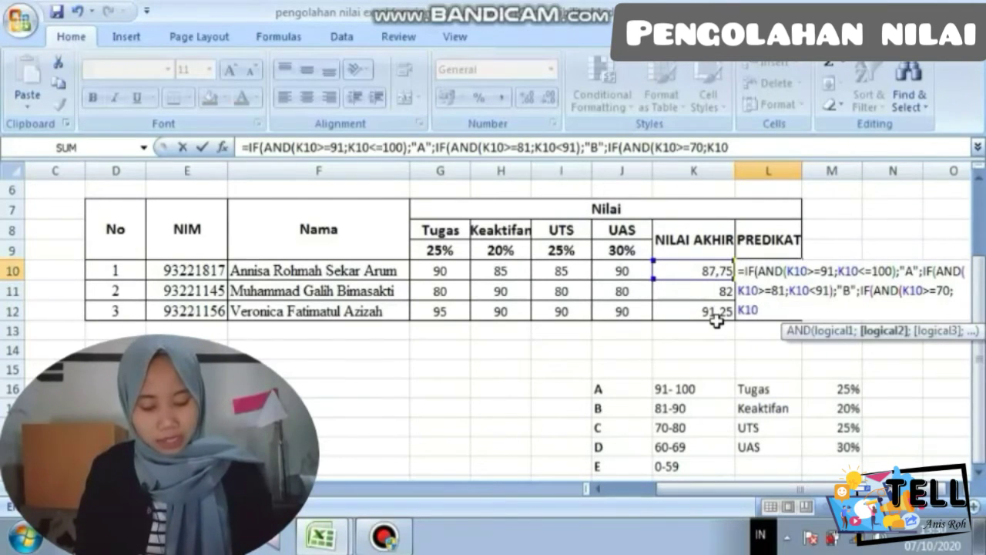
text(<8)
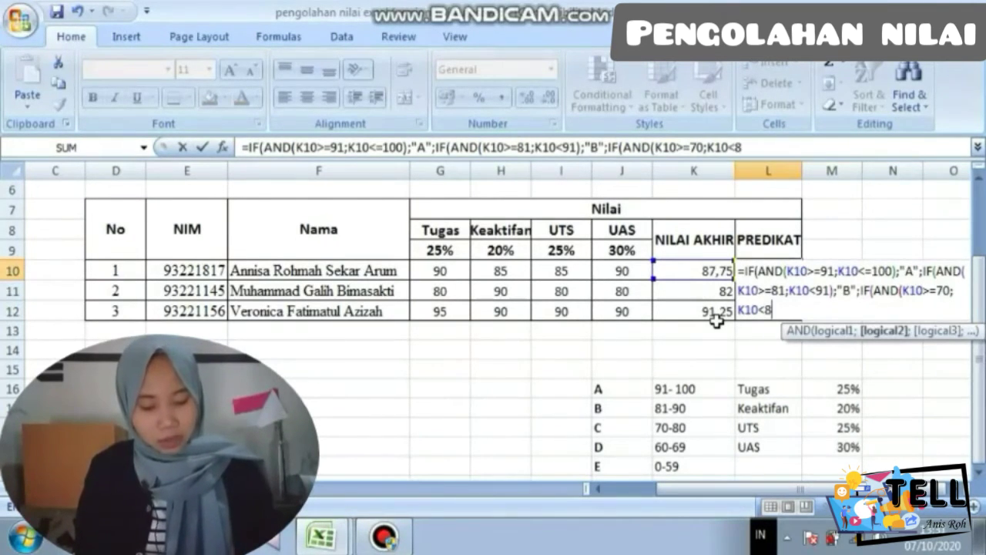
text(1))
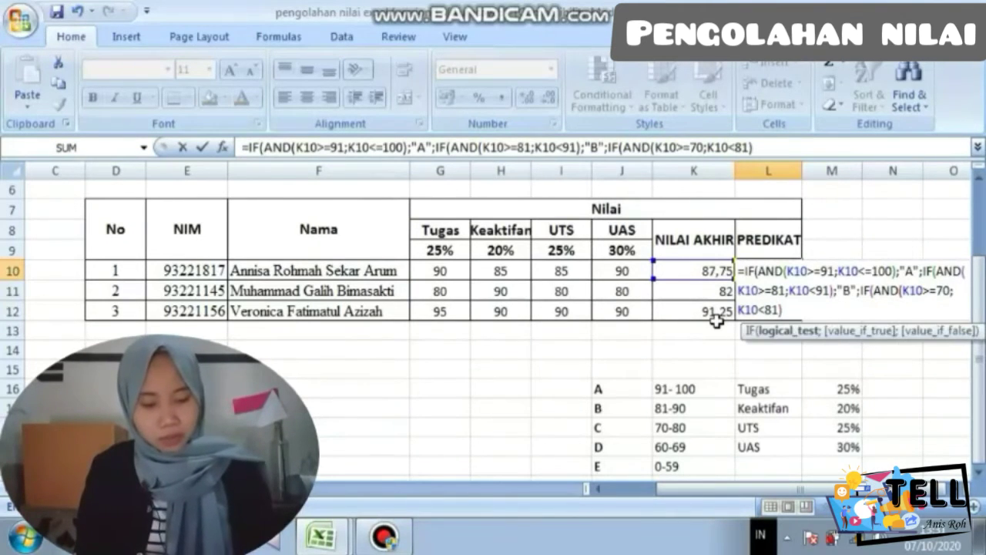
text(;)
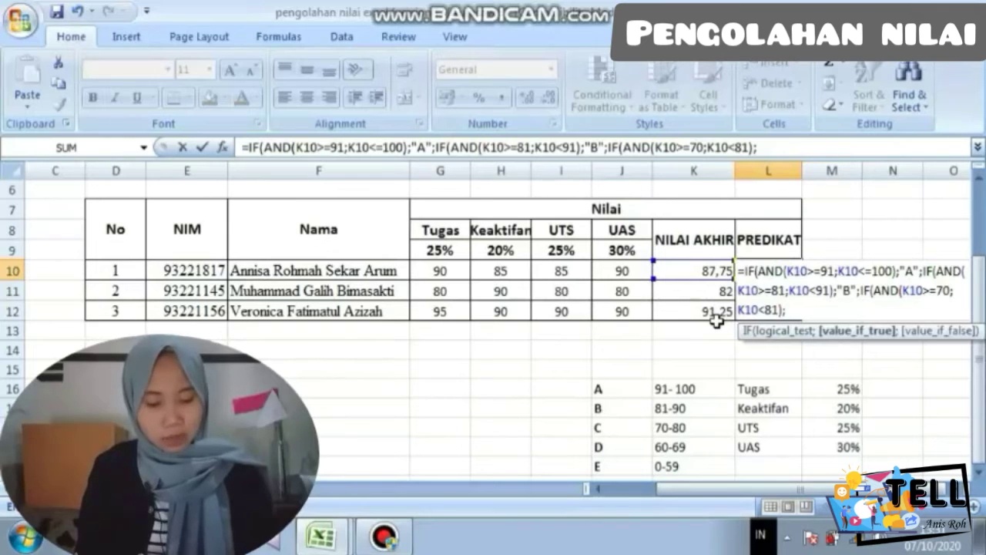
text(")
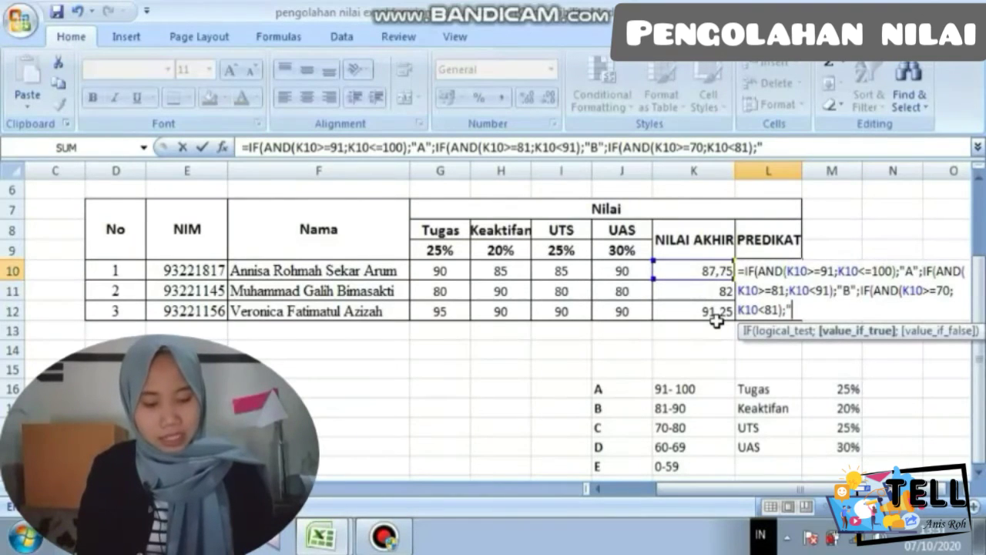
text(C")
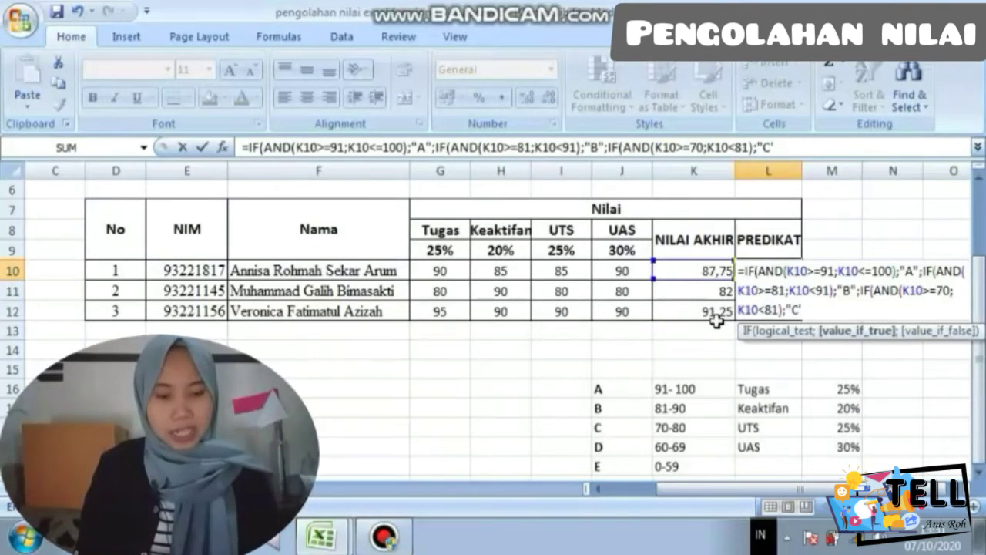
text(;)
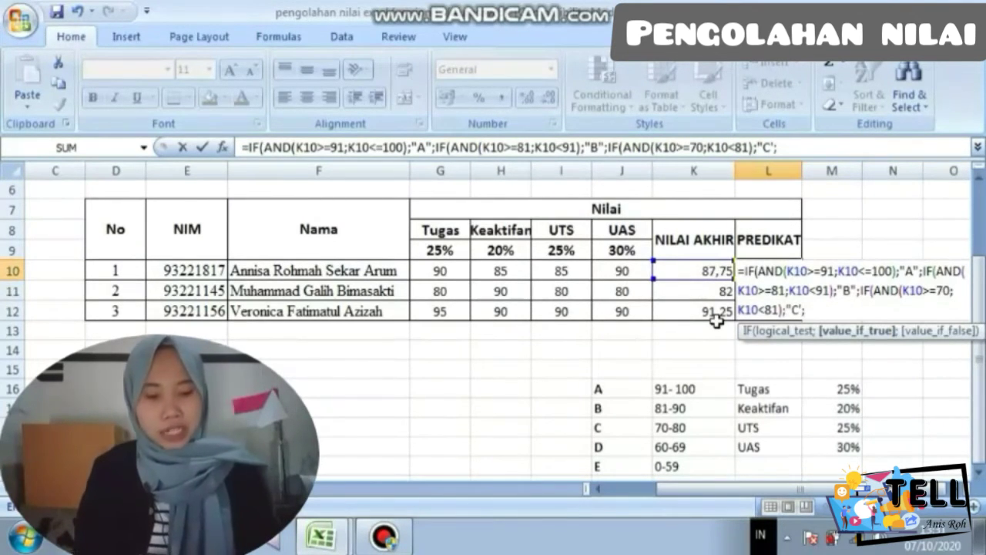
Step: Nest a fourth IF(AND( in the L10 formula with the lower limit K10>=60 for grade D
text(IF)
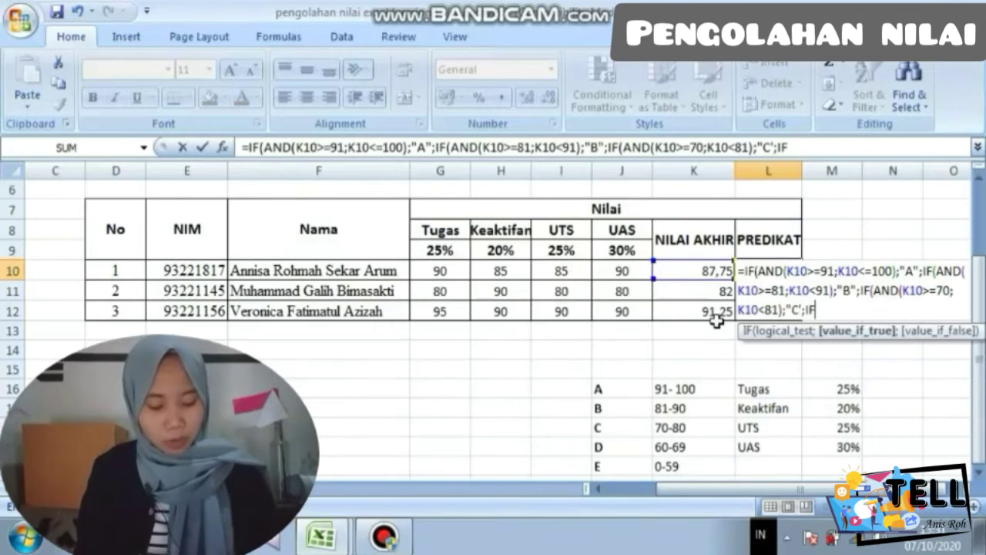
text((AND)
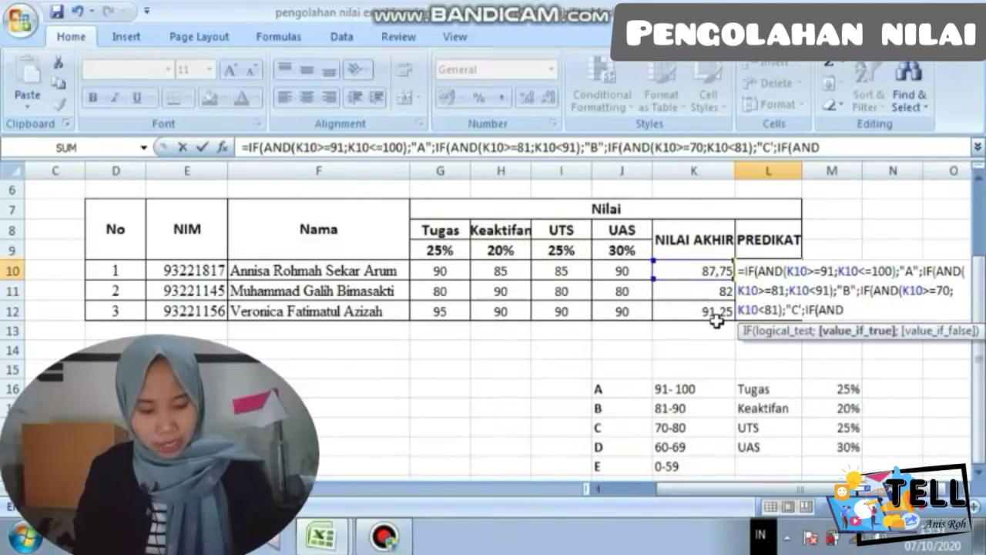
text((K10)
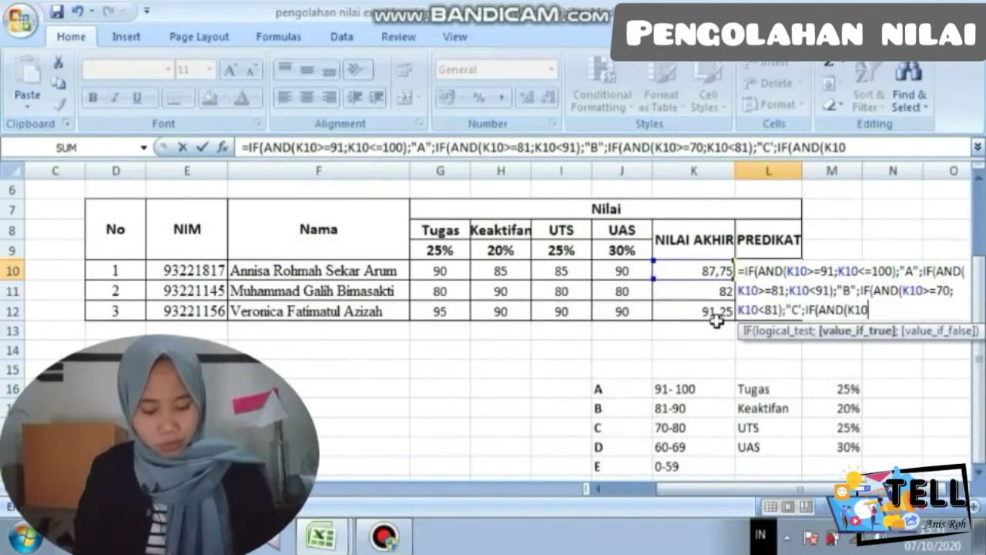
text(>=60)
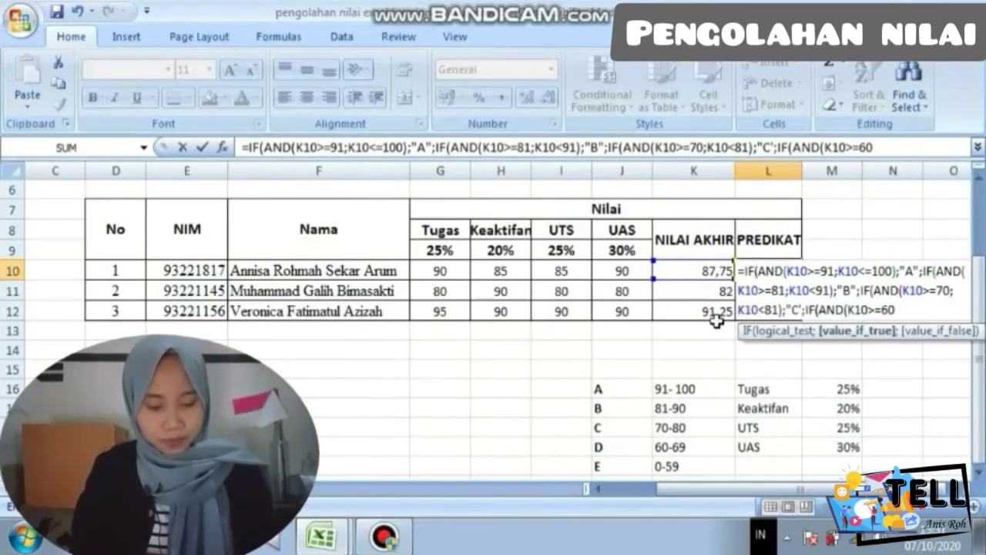
Step: Add the upper limit K10<=70 to the grade D condition in L10, close the AND, and return "D" when true
text(;K10)
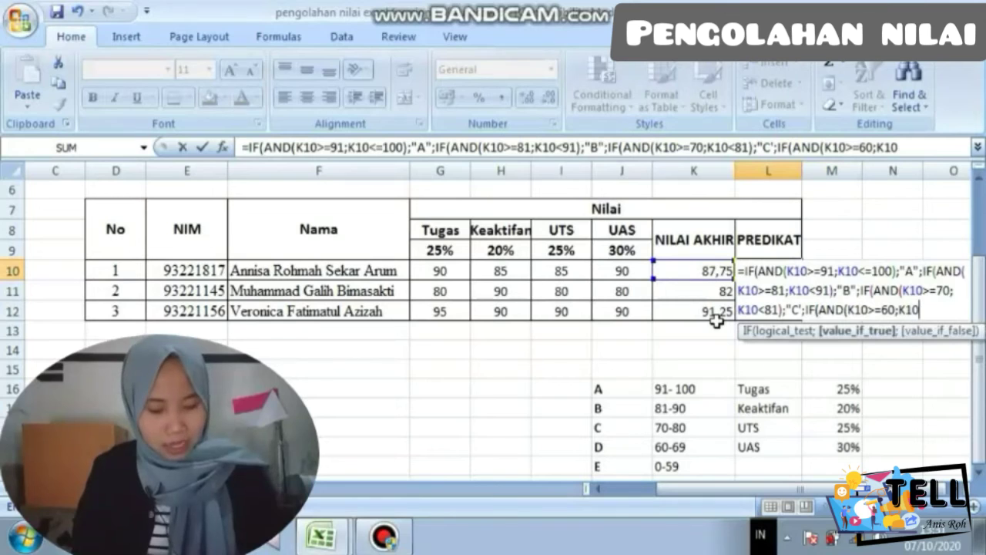
text(<=)
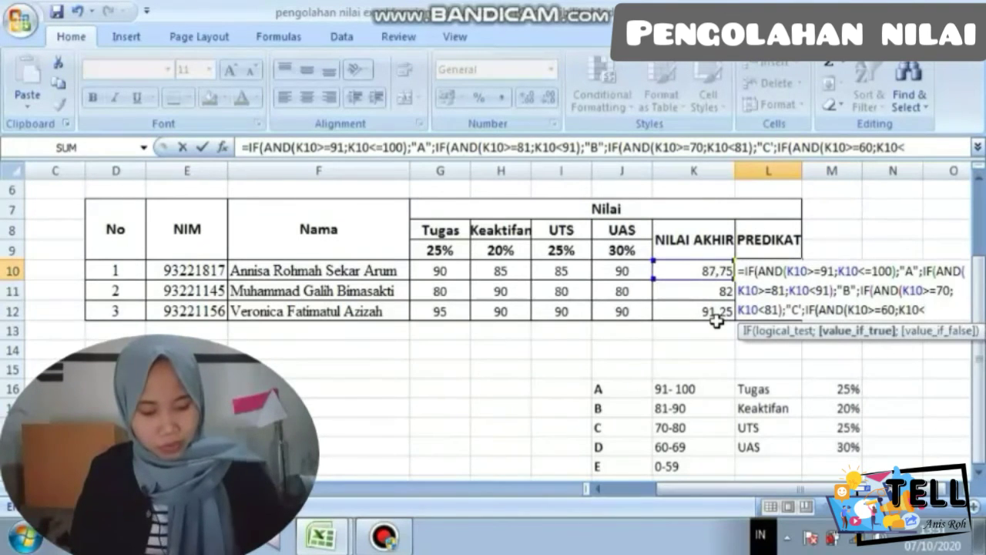
text(70)
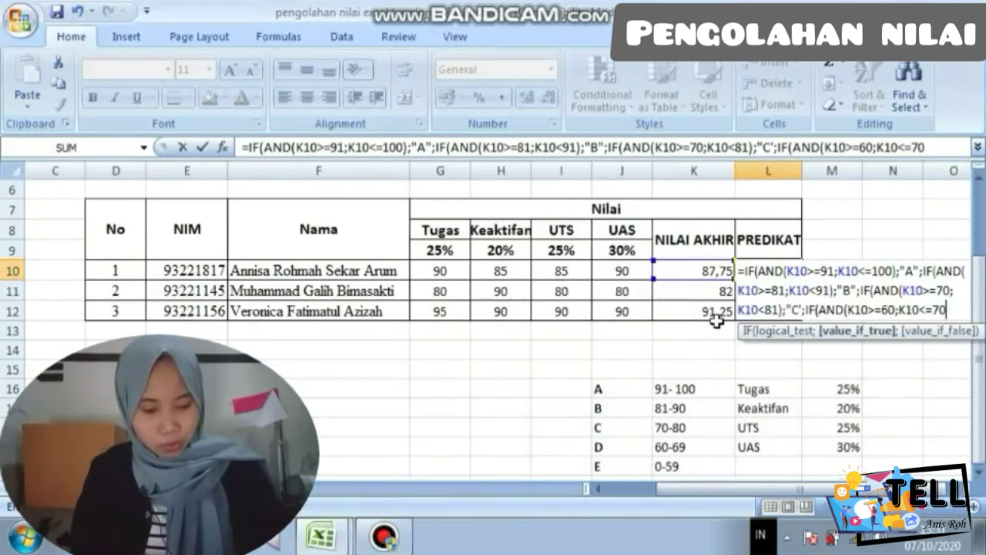
text();)
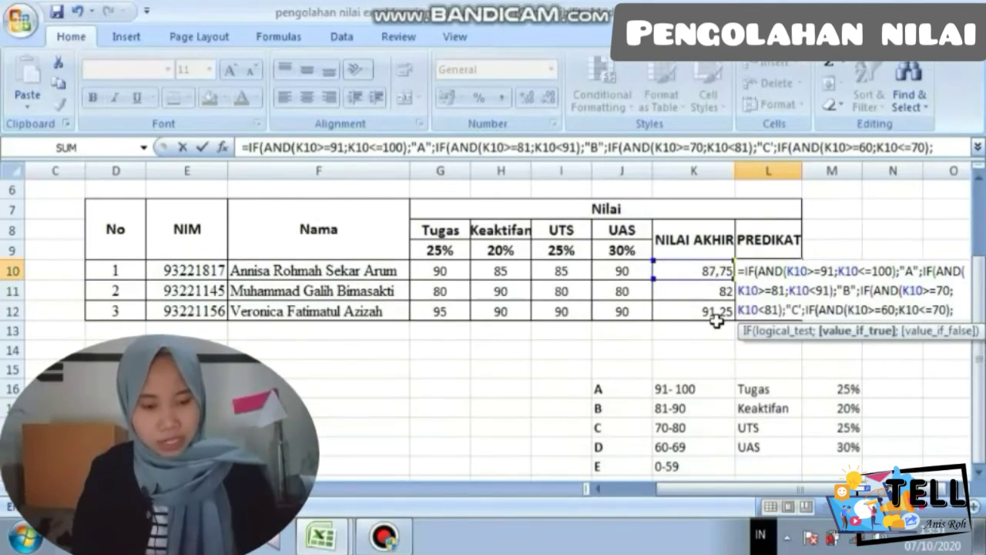
text(")
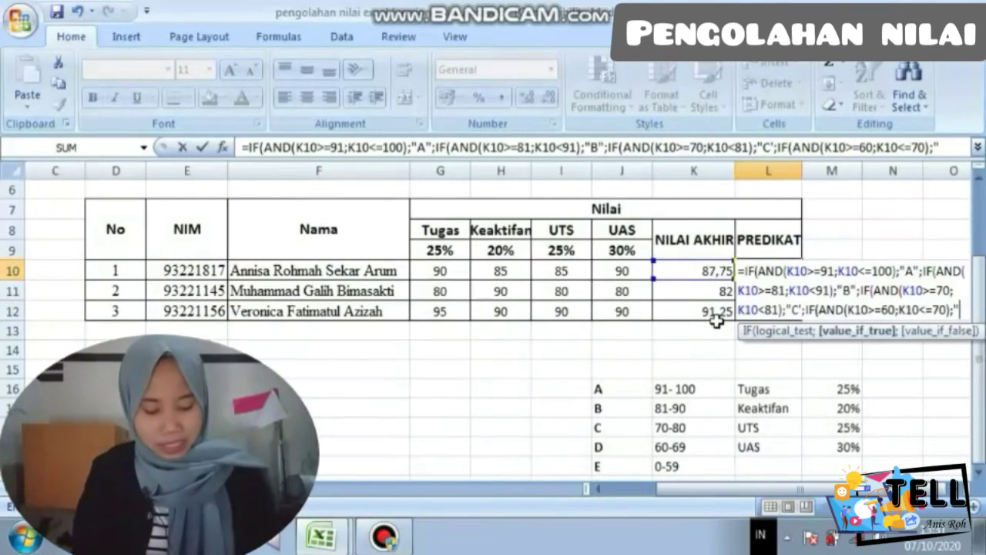
text(D)
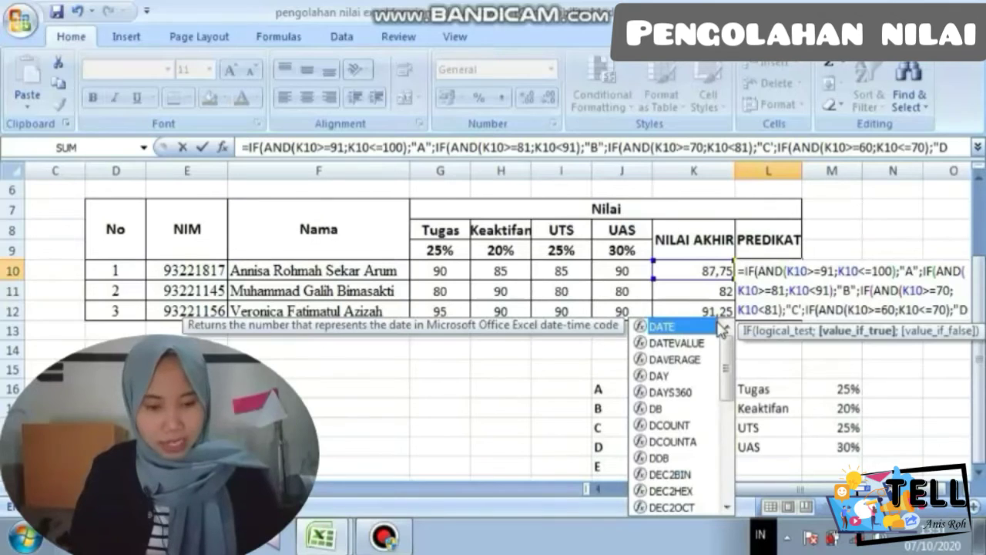
text(")
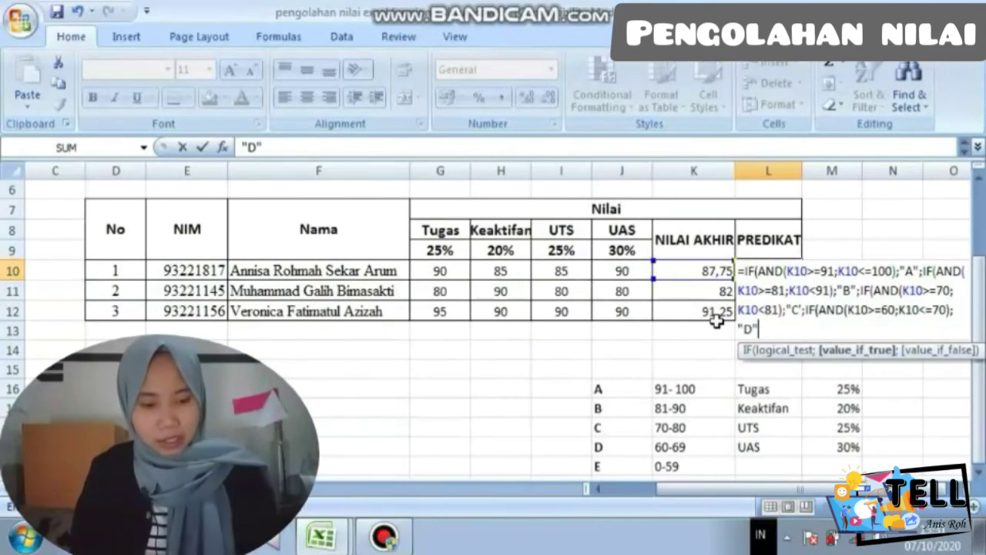